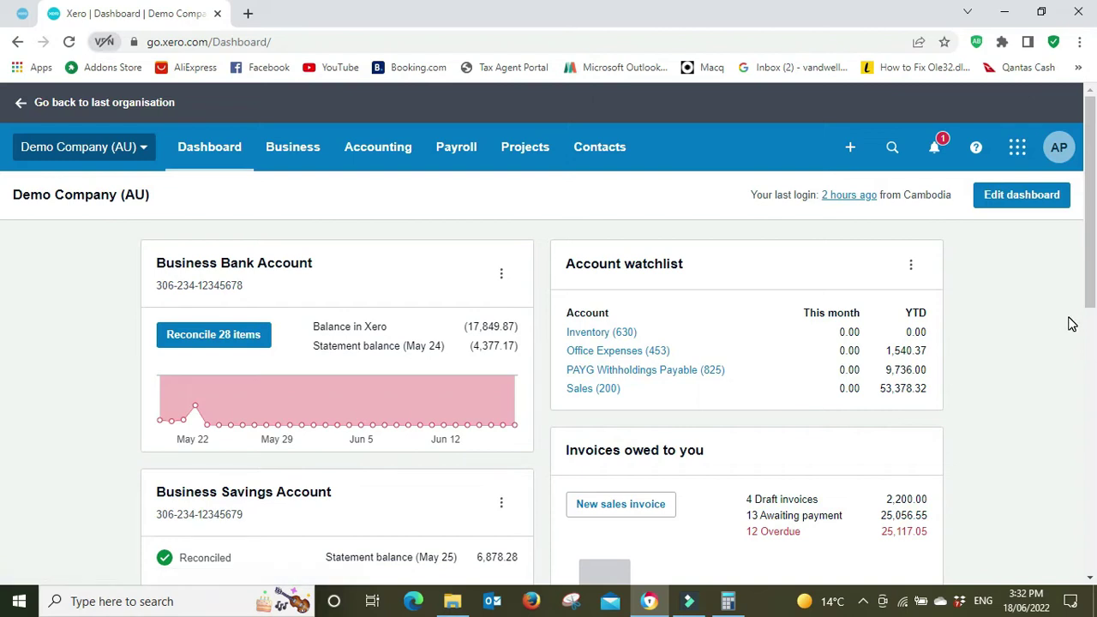
Open the pay items in the organisation's payroll settings.
click(148, 150)
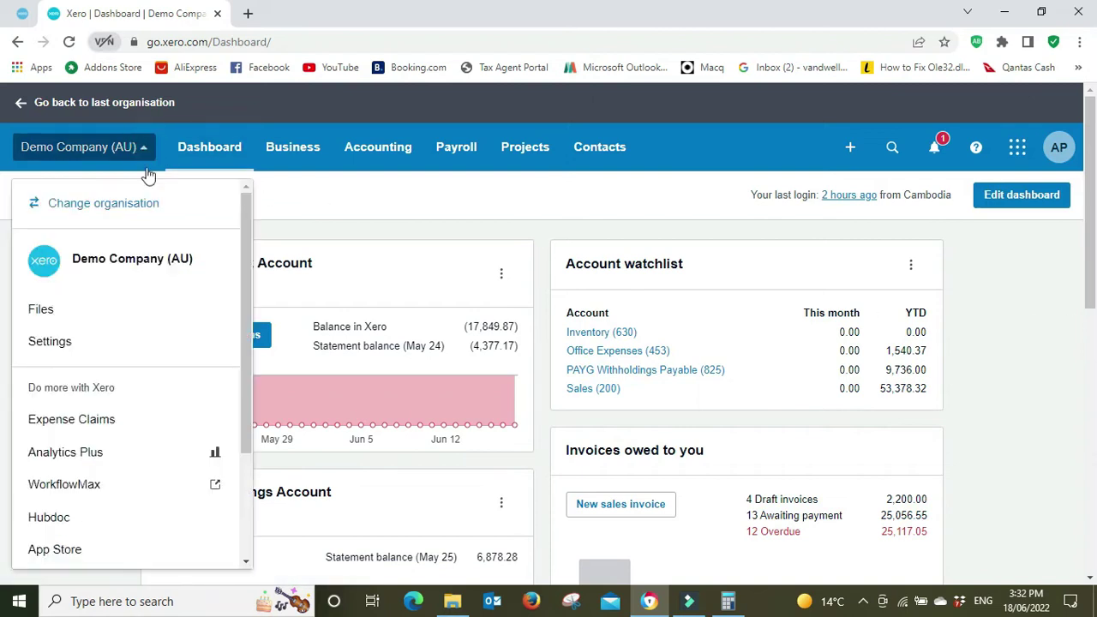
click(100, 342)
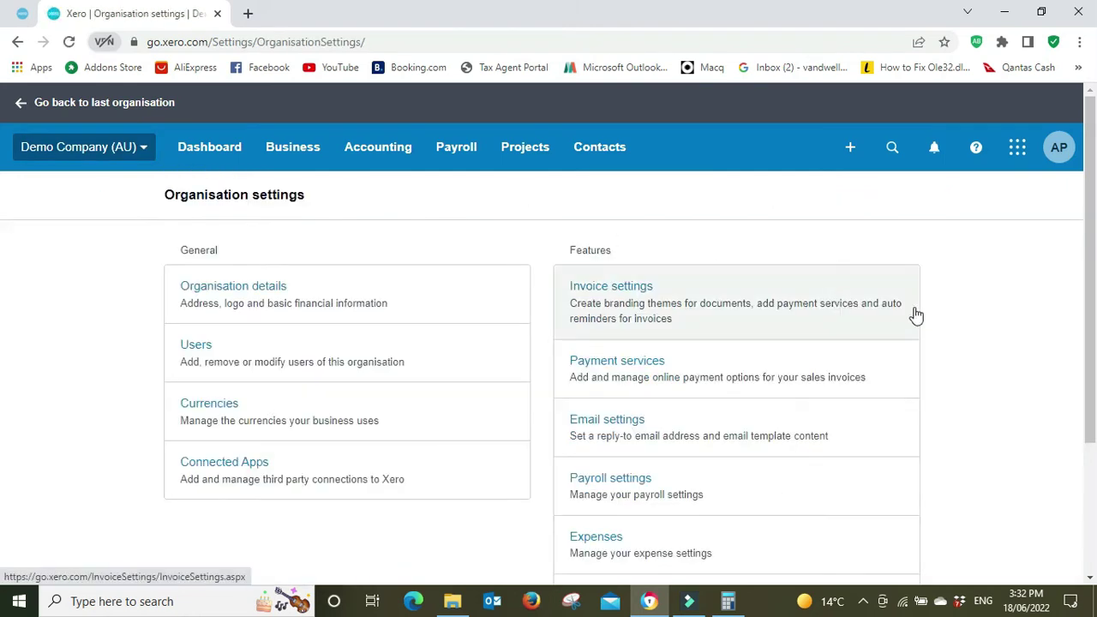
scroll(916, 315, down, 1)
click(639, 399)
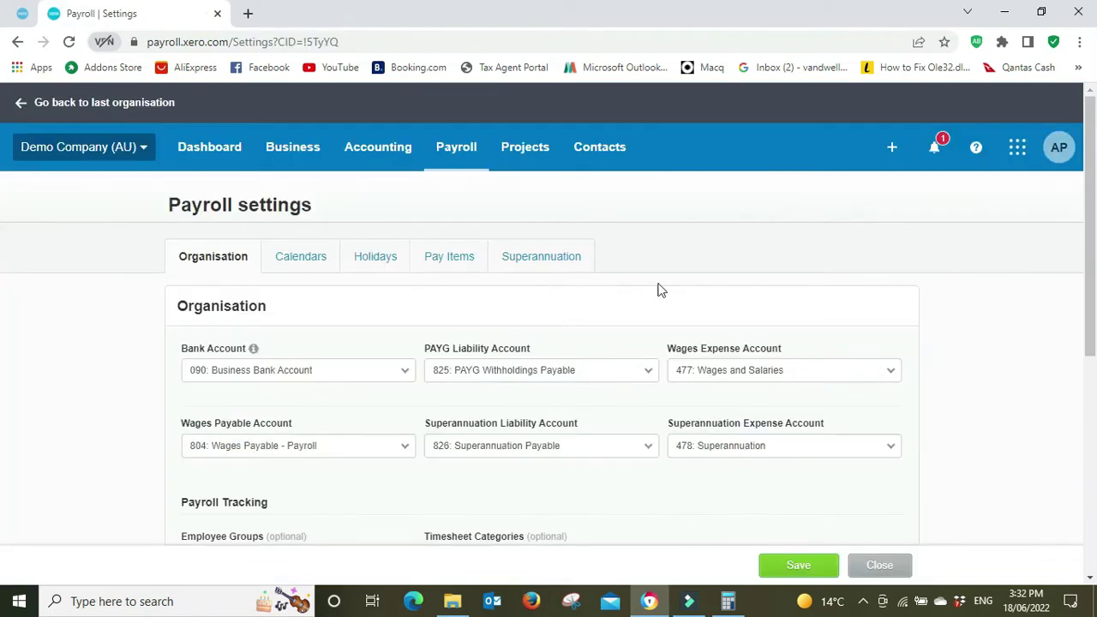
click(446, 261)
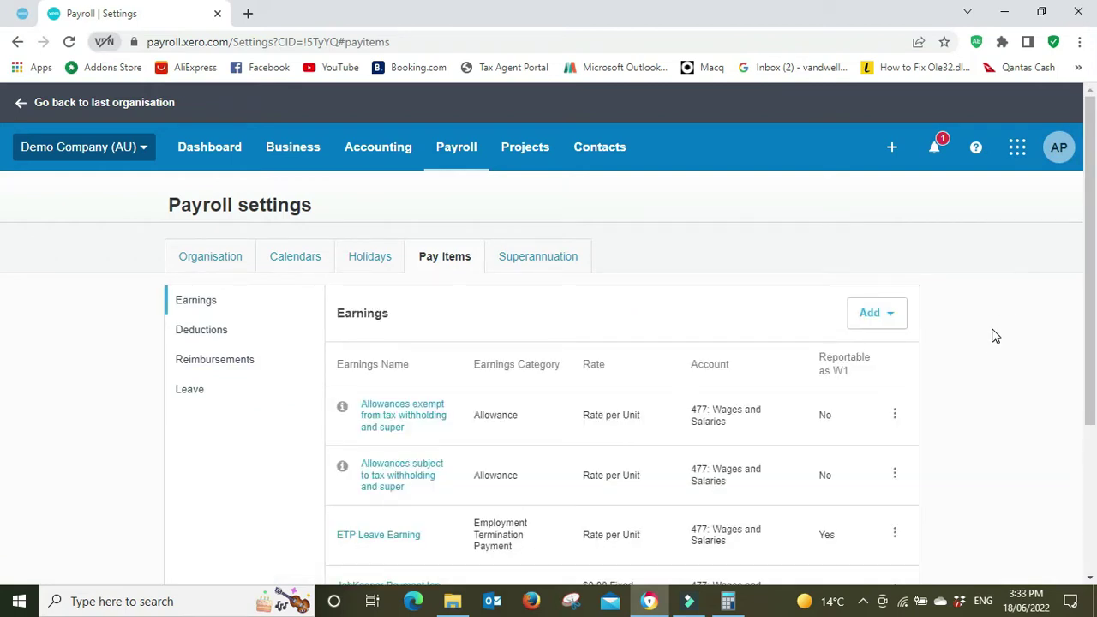
Create a new Ordinary Time Earnings pay item with the earnings name Paid Parental Leave.
click(890, 315)
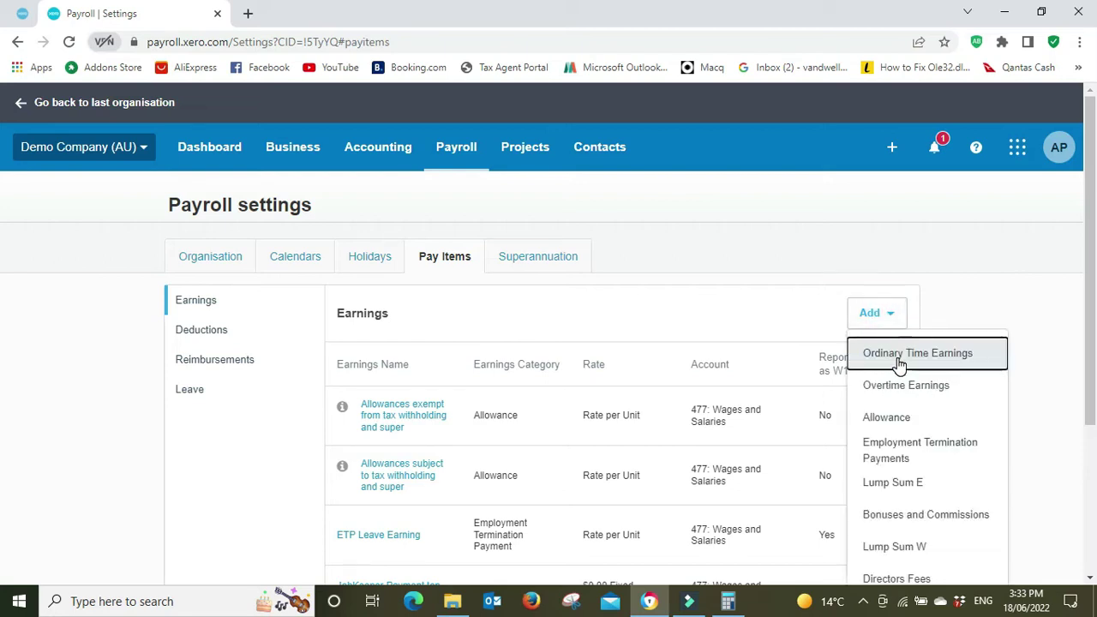
click(898, 361)
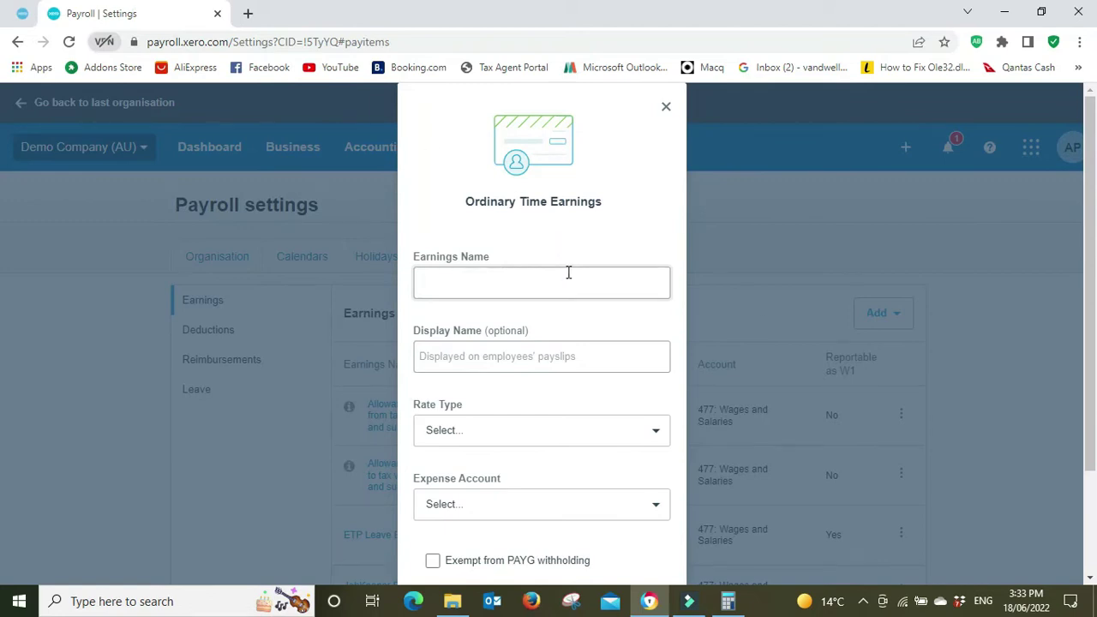
text(Paid )
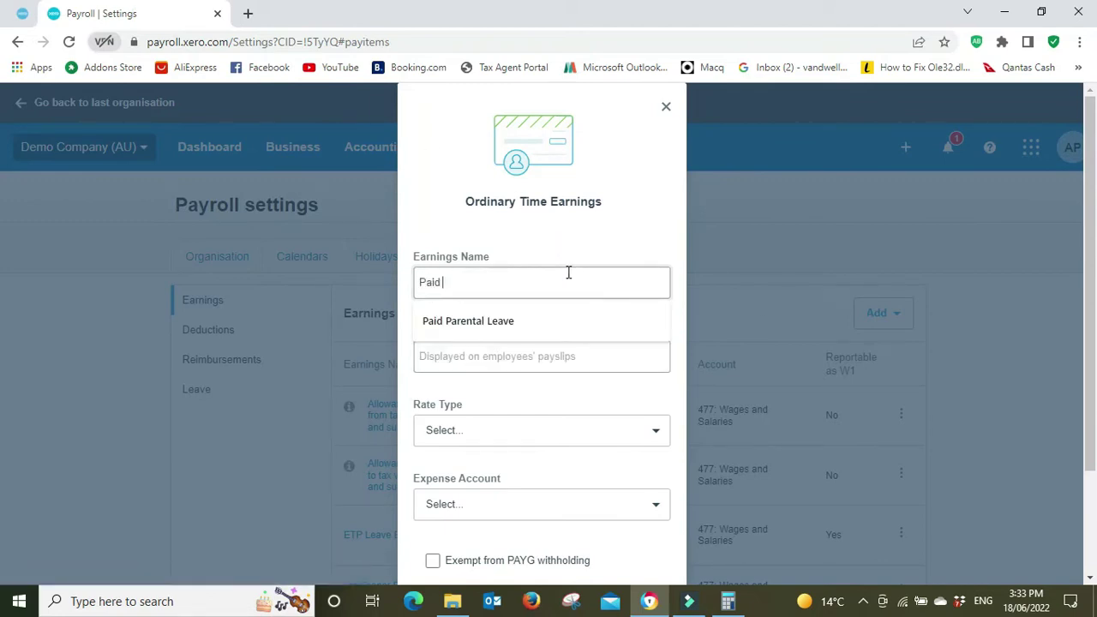
text(Pr)
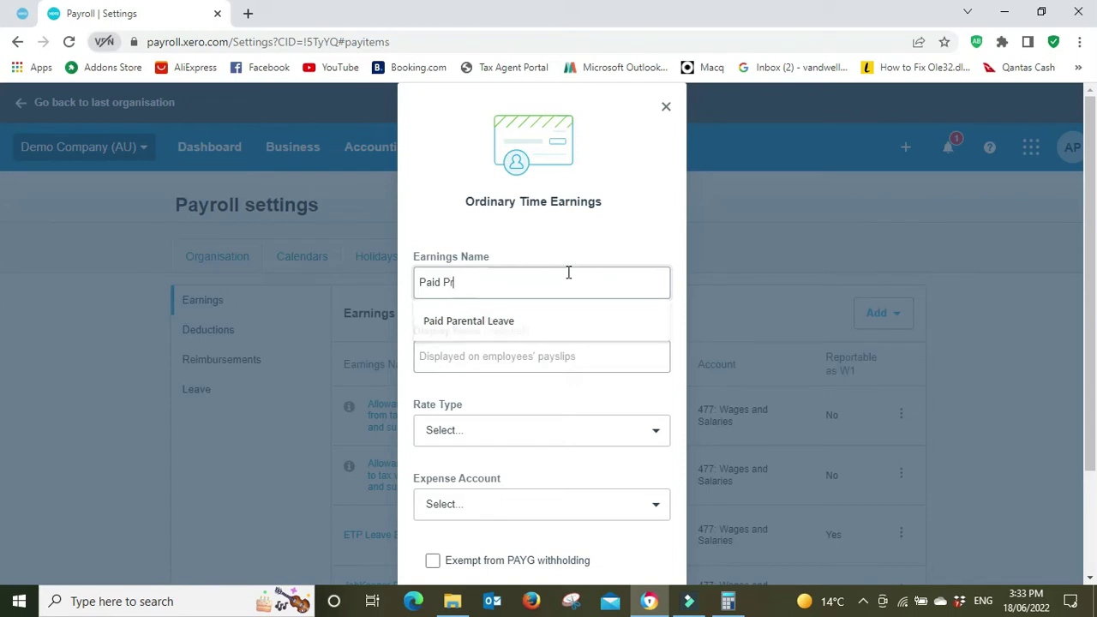
key(BackSpace)
text(are)
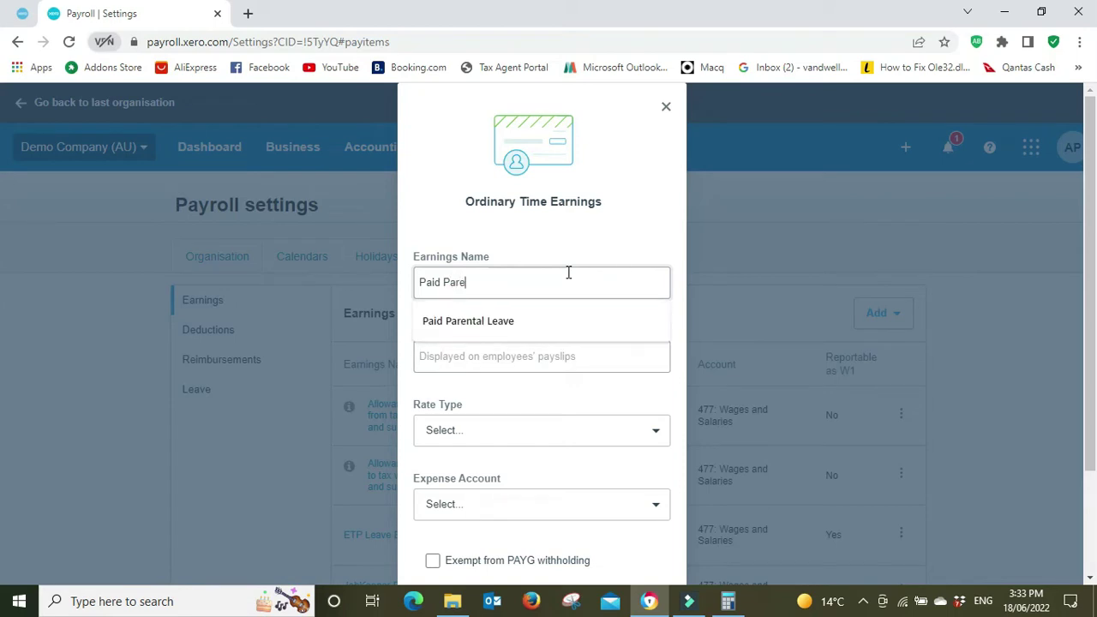
click(497, 322)
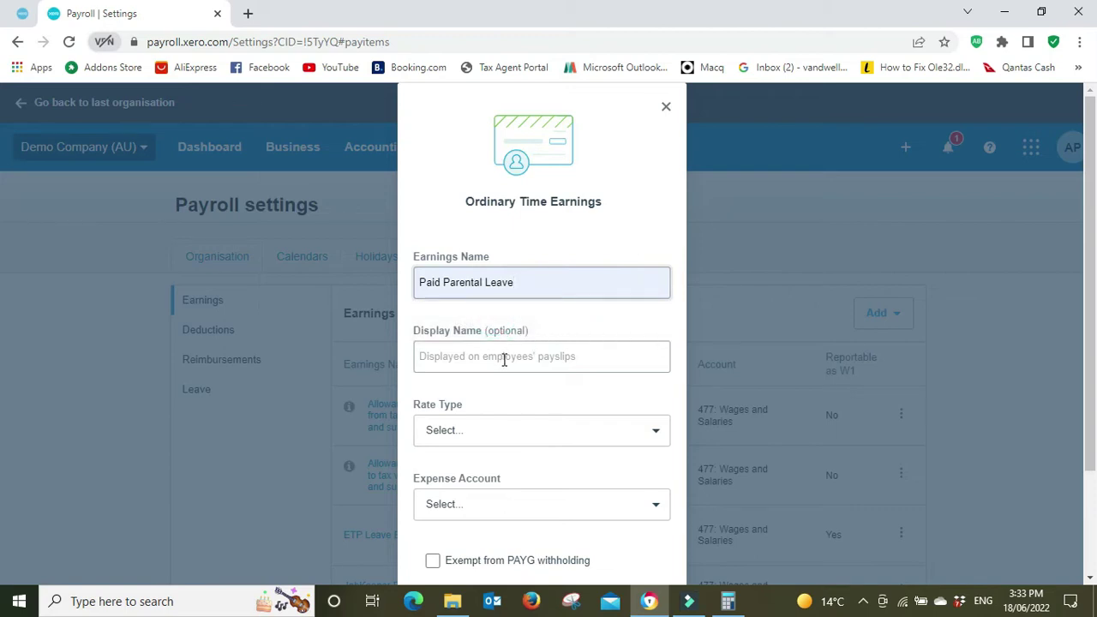
Set the pay item's display name to Maternity Leave.
click(504, 360)
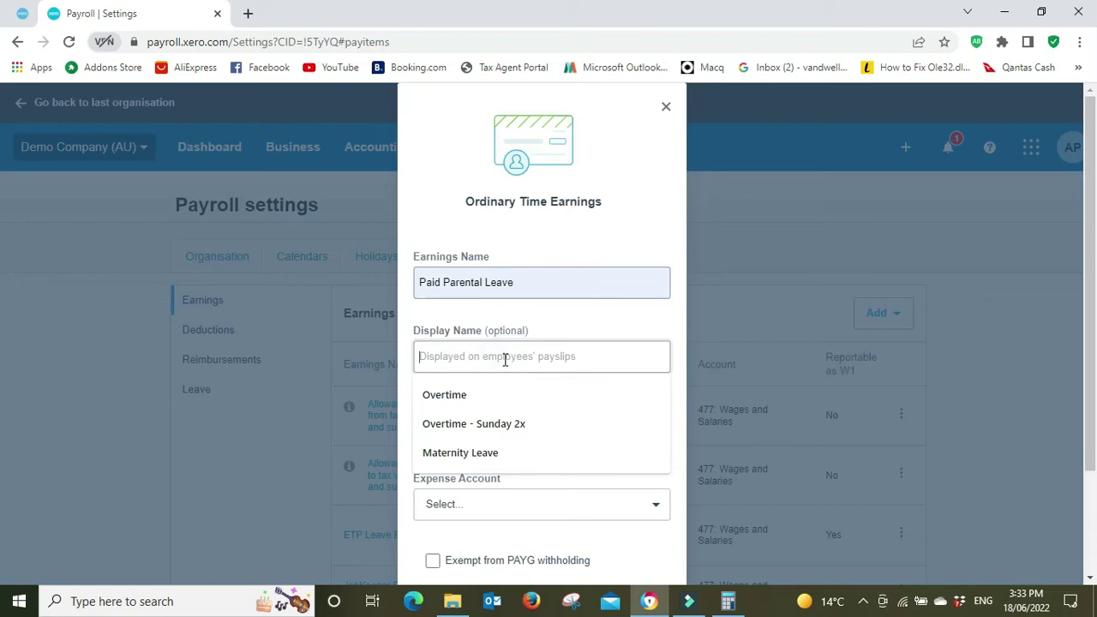
text(Maternity)
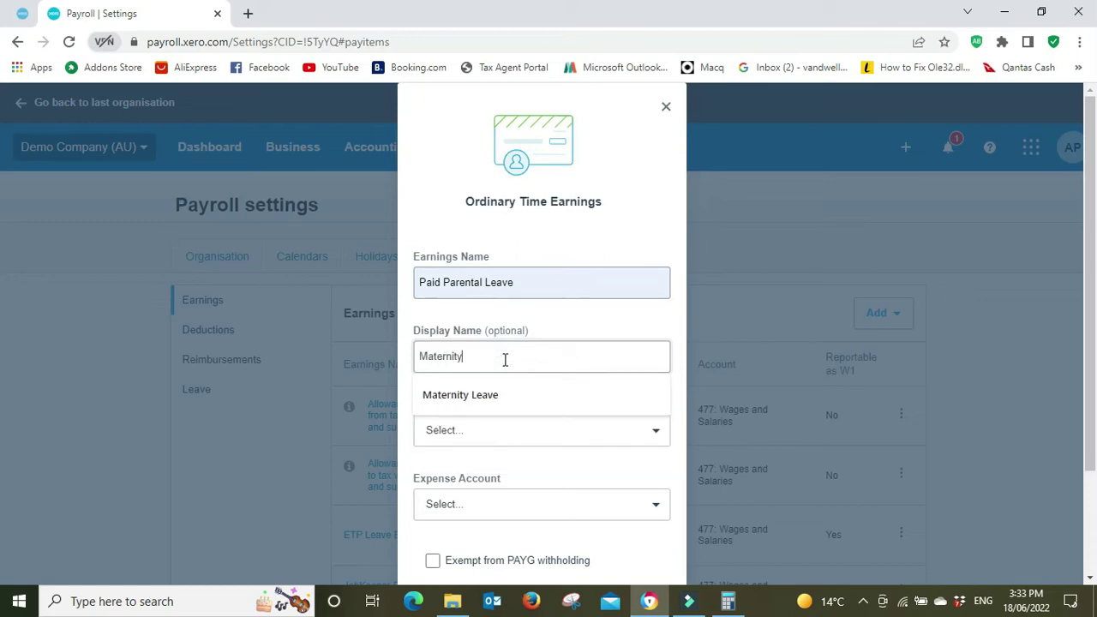
key(Return)
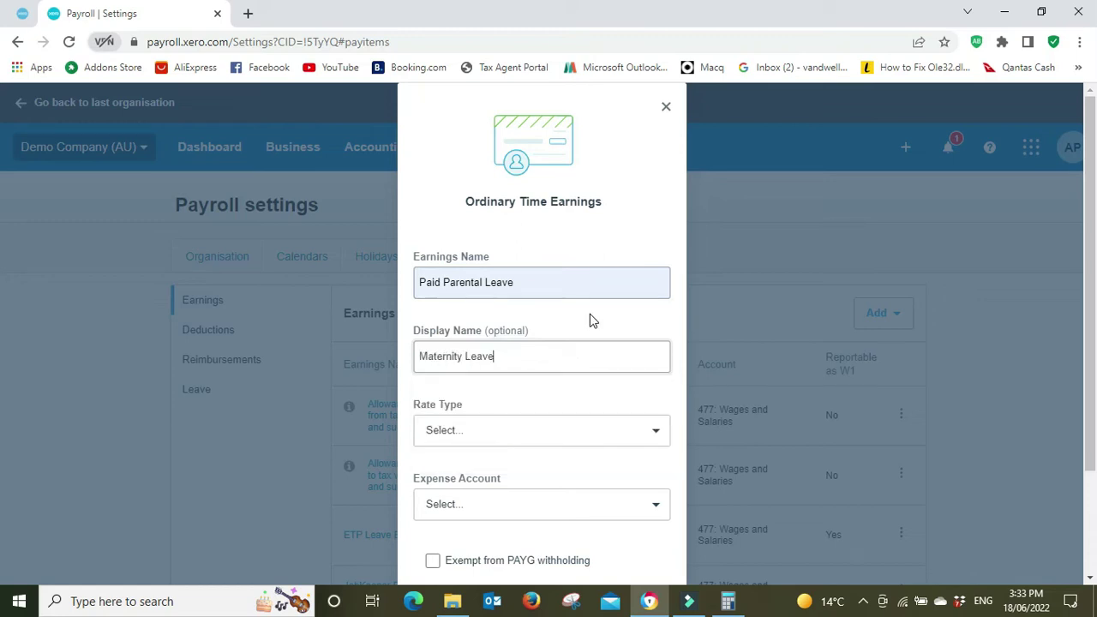
click(649, 318)
Set the pay item's rate type to Rate per Unit with Weeks as the type of units.
scroll(647, 316, down, 1)
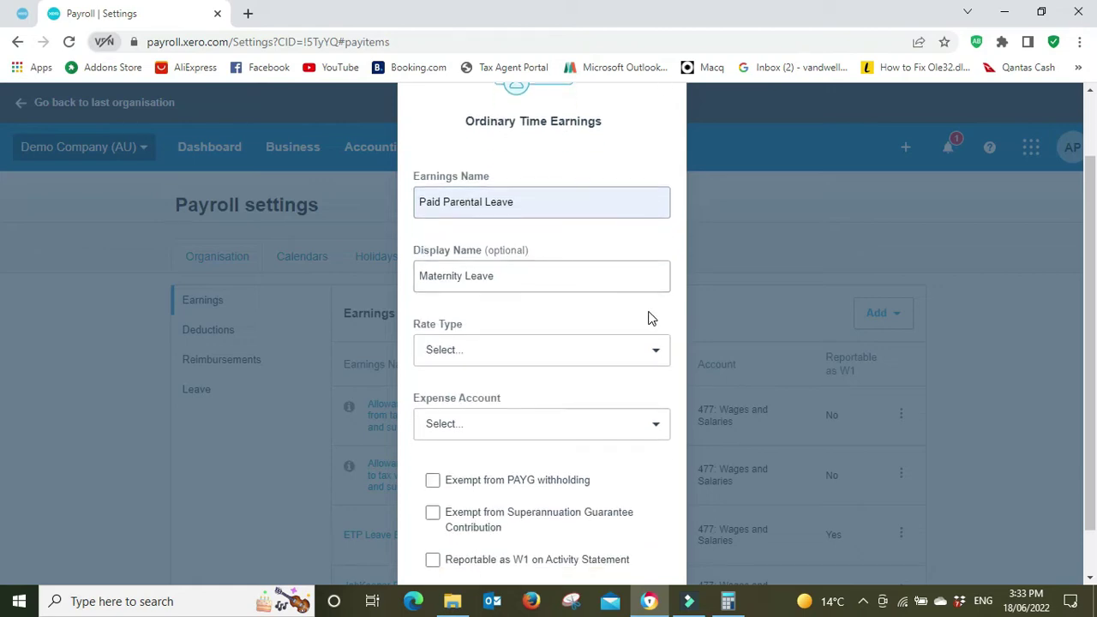
click(654, 356)
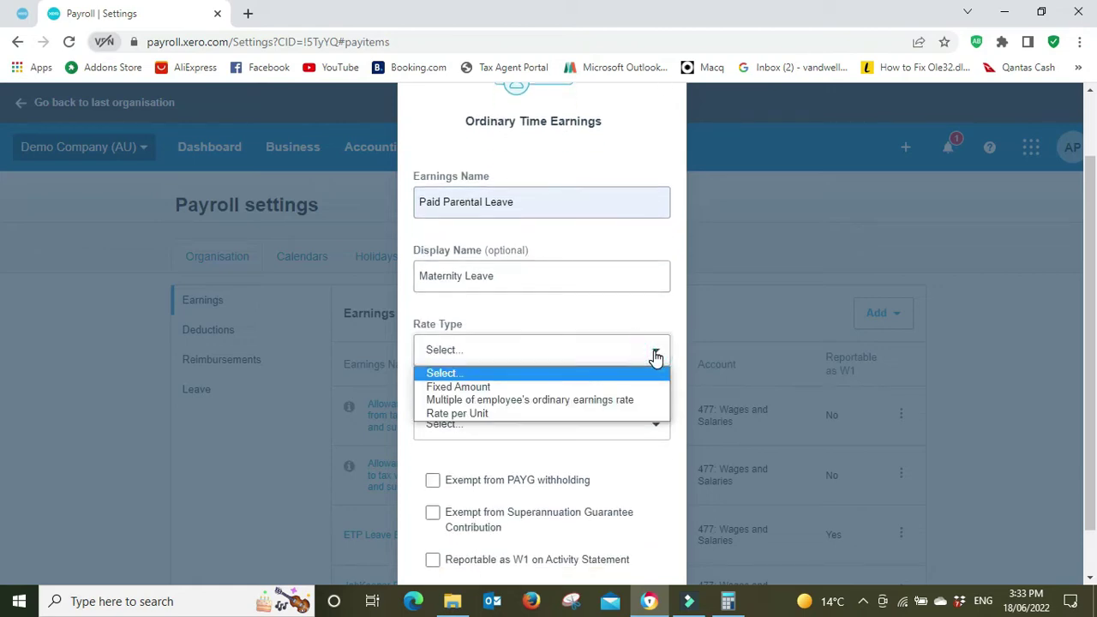
click(513, 414)
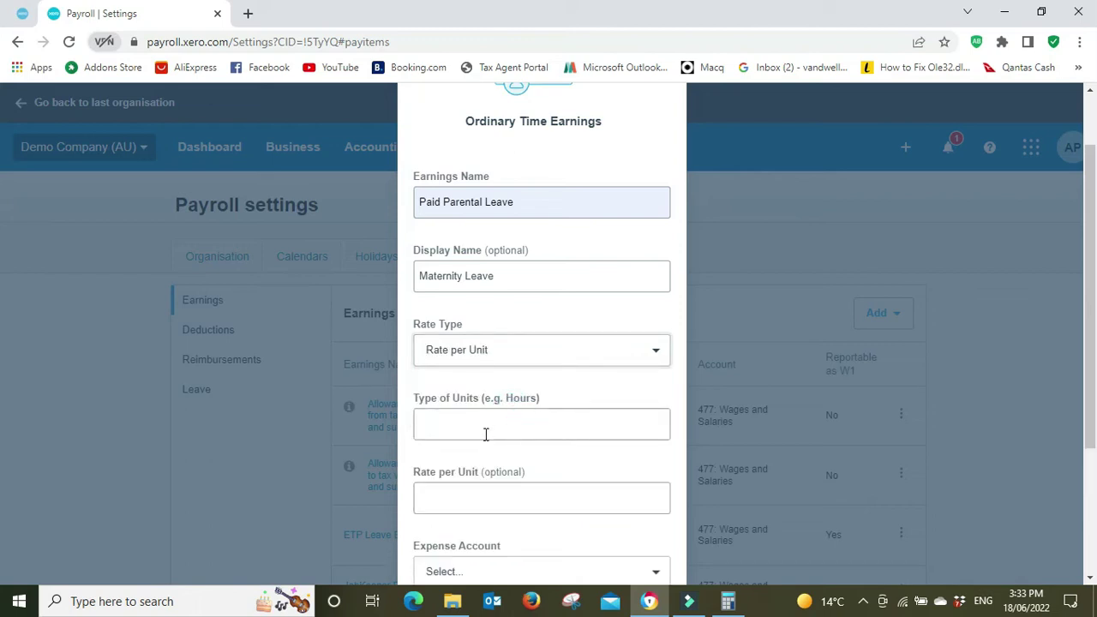
click(433, 420)
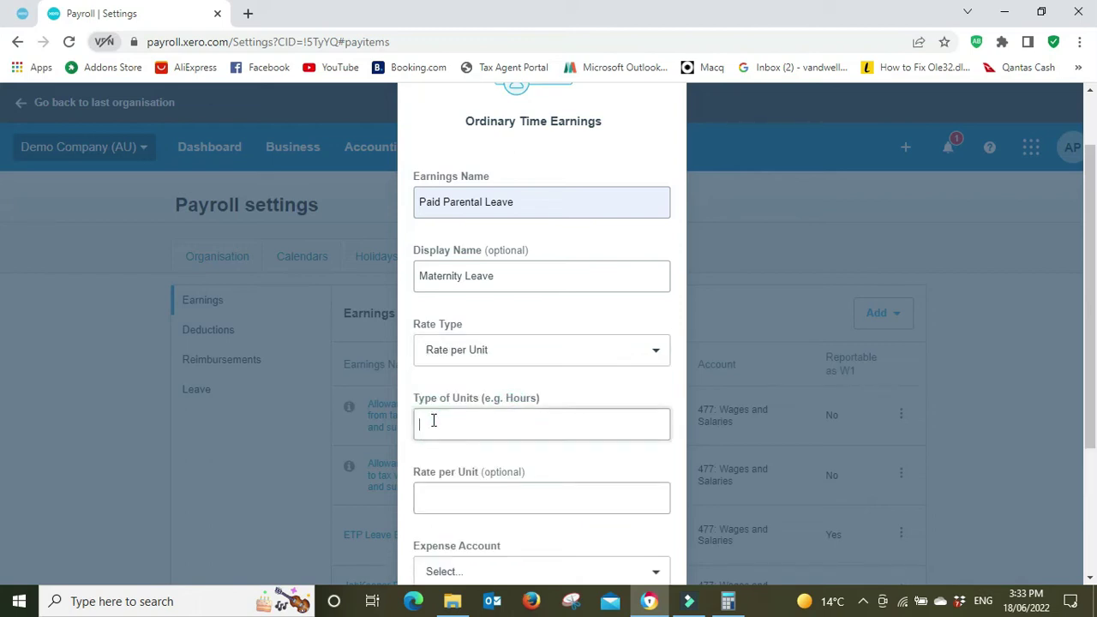
text(Weeks)
Assign the expense account 477: Wages and Salaries to the pay item.
scroll(674, 389, down, 1)
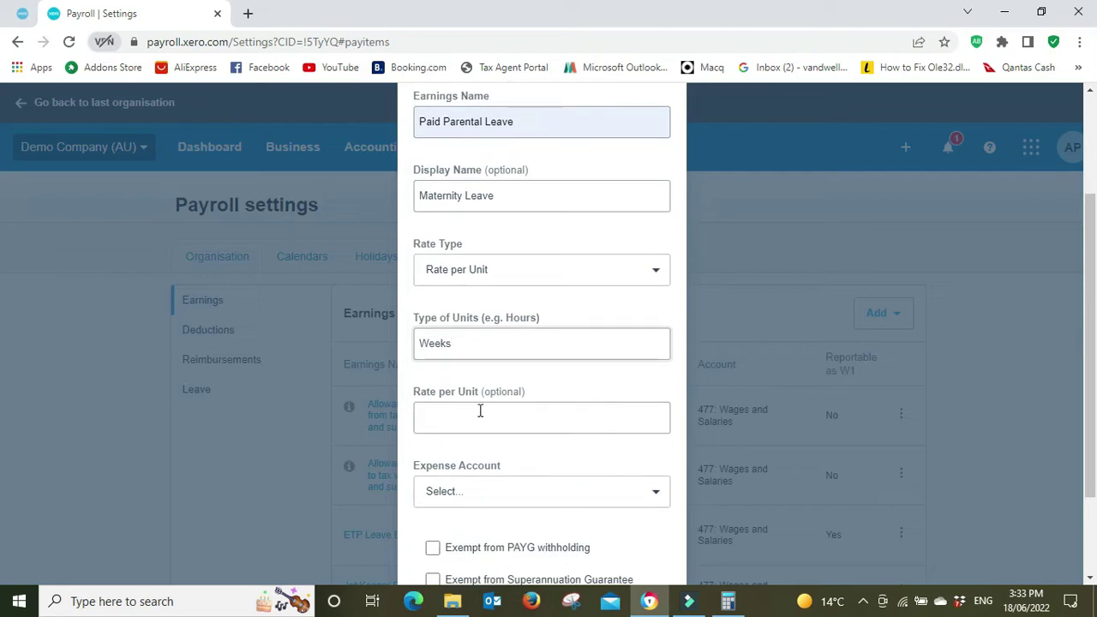
scroll(673, 429, down, 1)
click(655, 414)
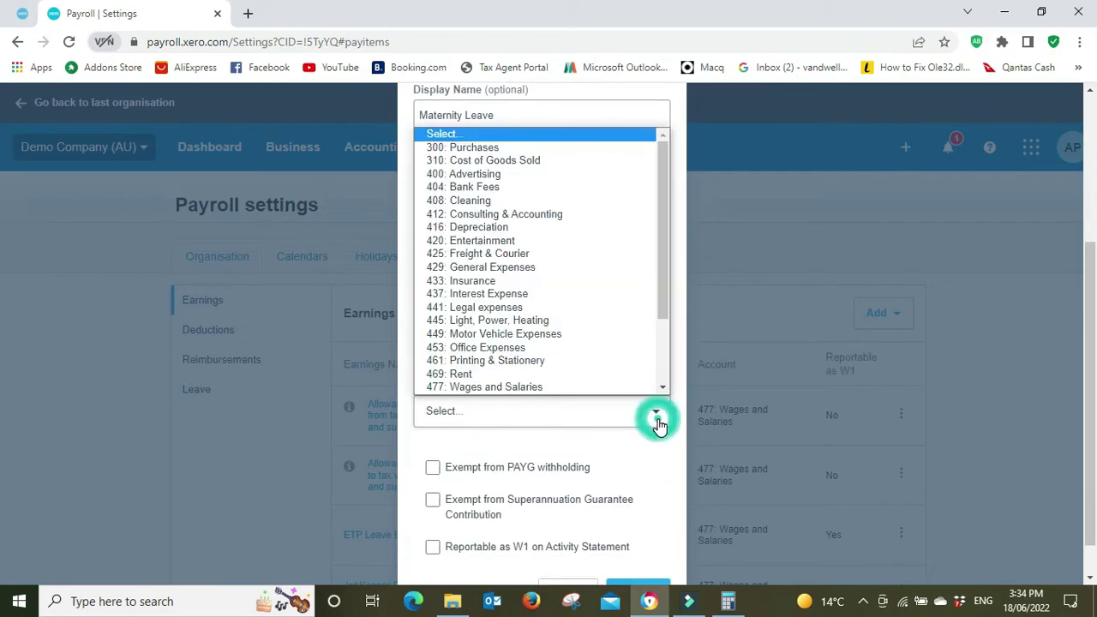
click(545, 388)
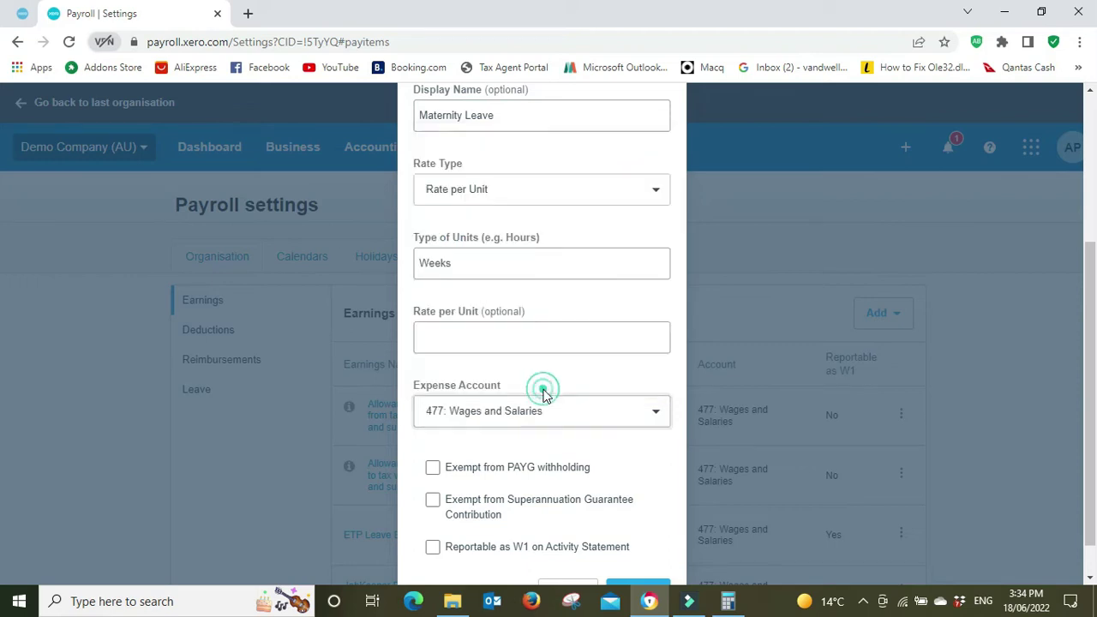
Make the pay item exempt from Superannuation Guarantee Contribution and add it to the earnings list.
scroll(668, 385, down, 1)
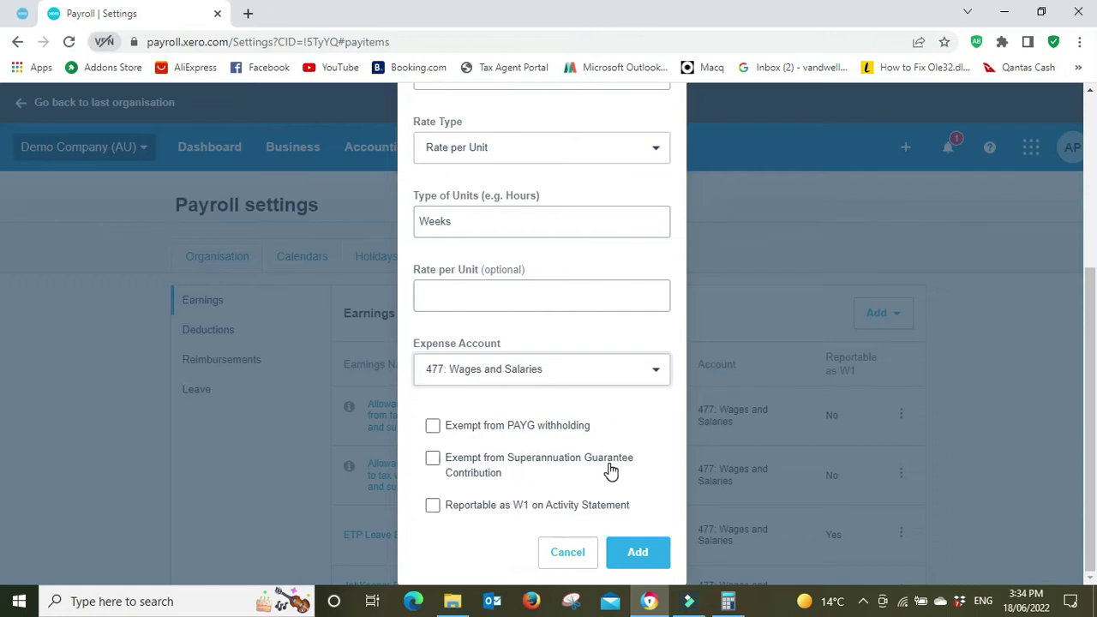
click(432, 460)
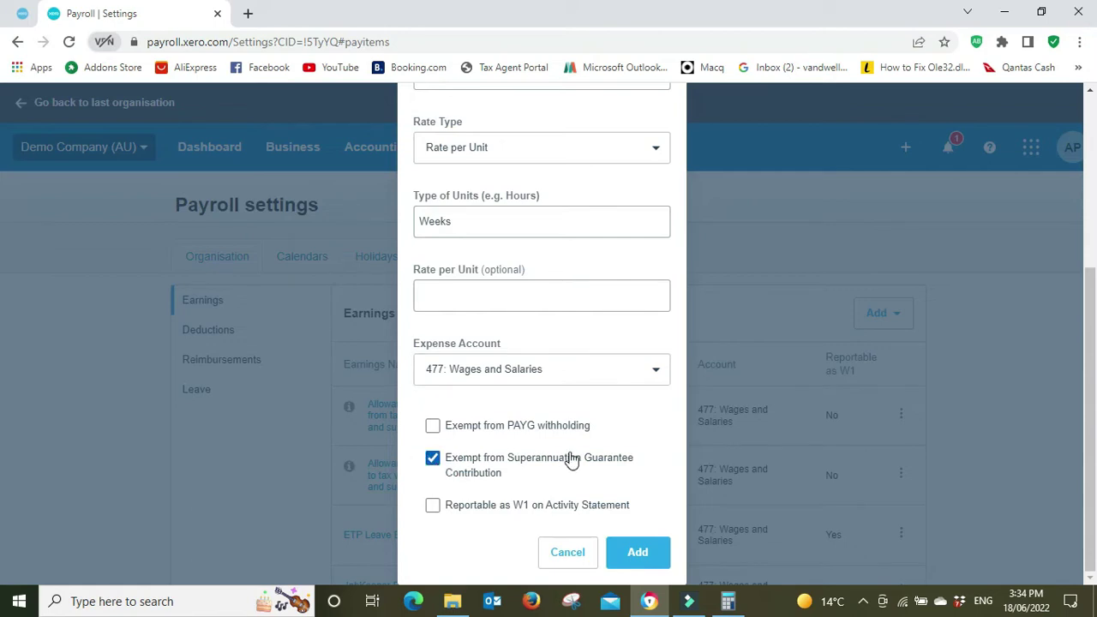
click(636, 556)
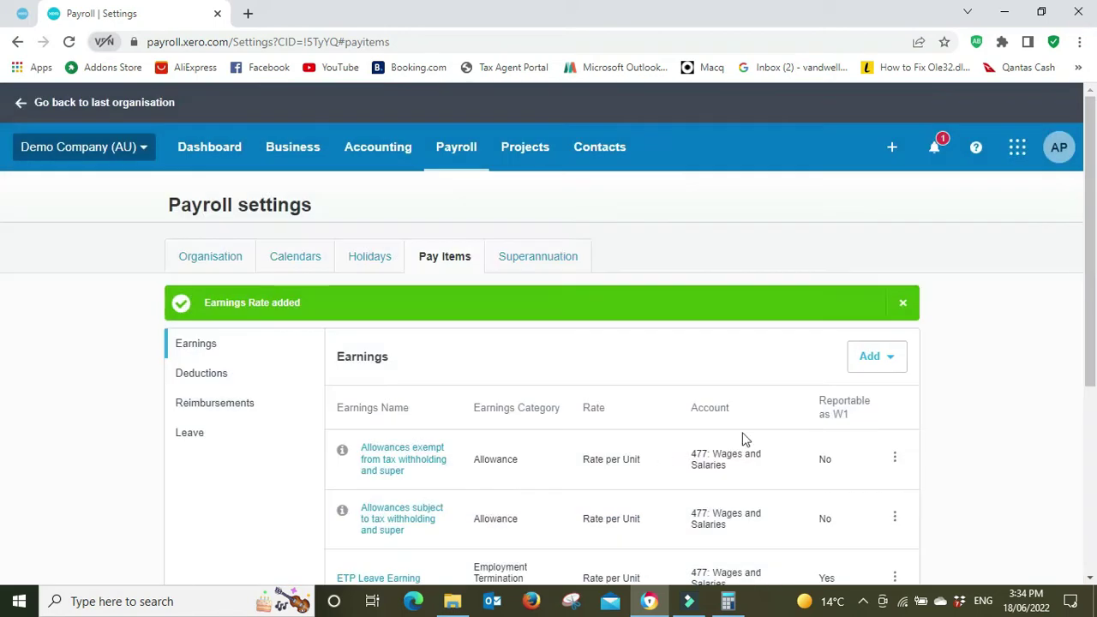
Review the settings of the Paid Parental Leave pay item in the earnings list and close it without changes.
scroll(1043, 404, down, 4)
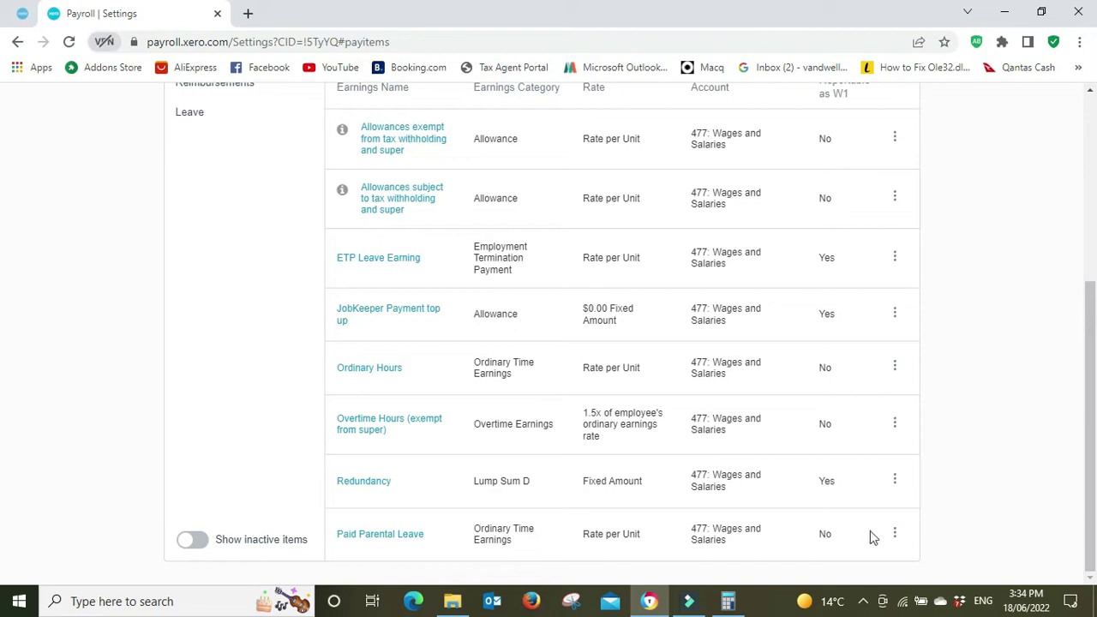
click(409, 542)
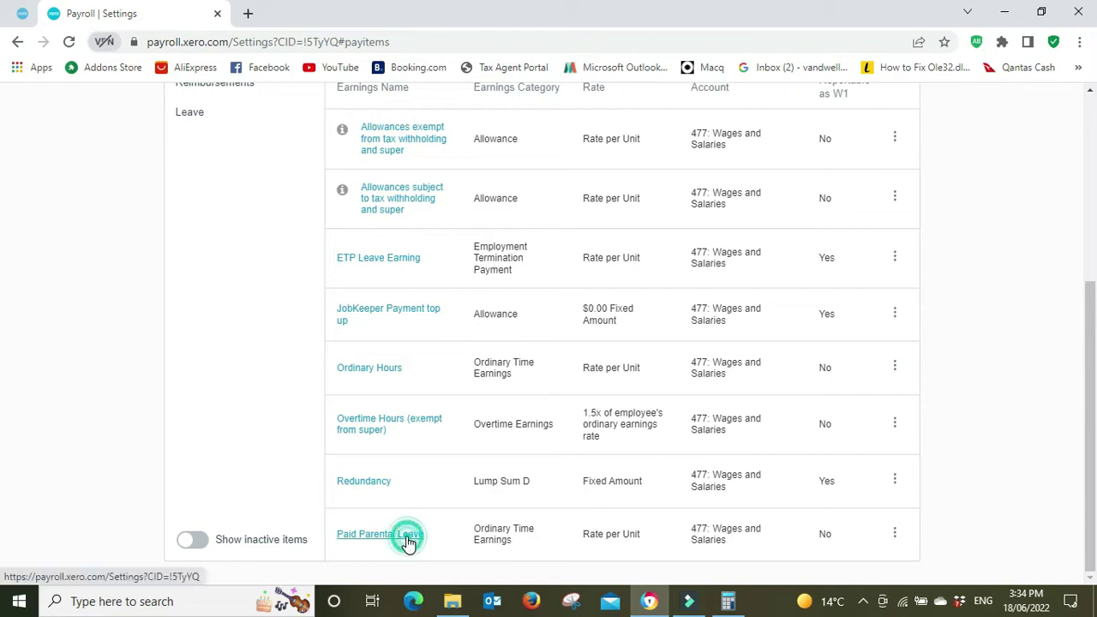
scroll(654, 353, down, 3)
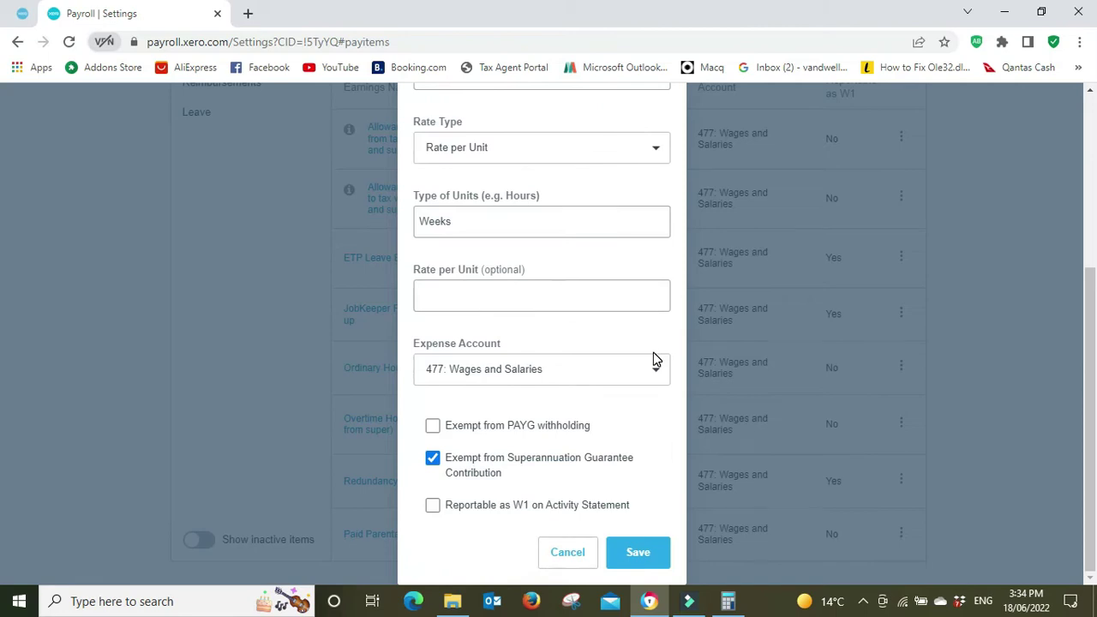
scroll(654, 358, up, 5)
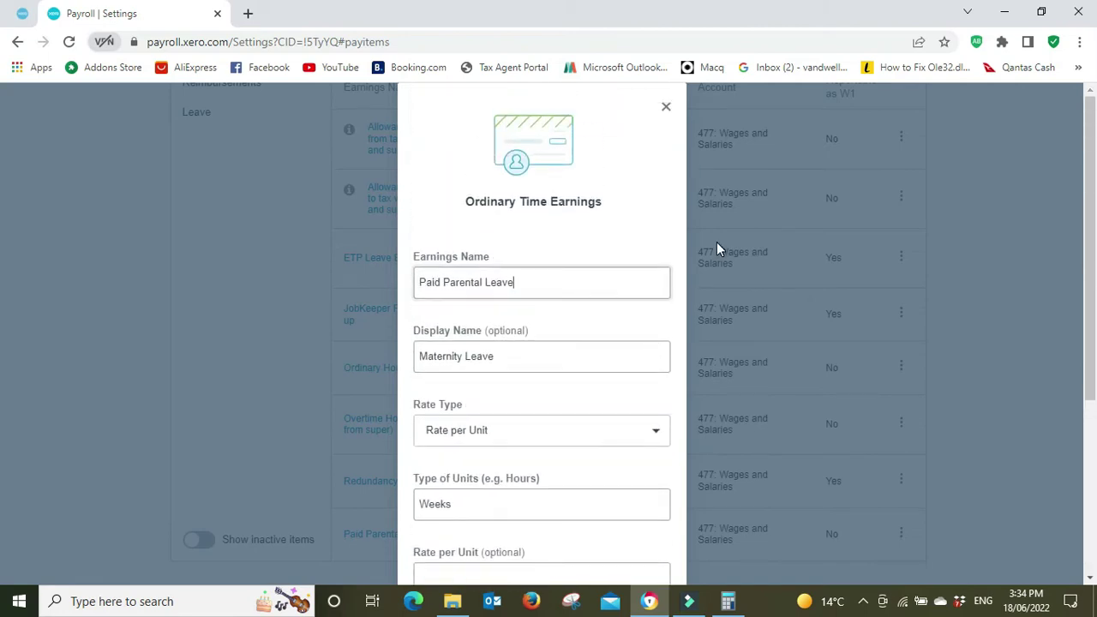
click(666, 106)
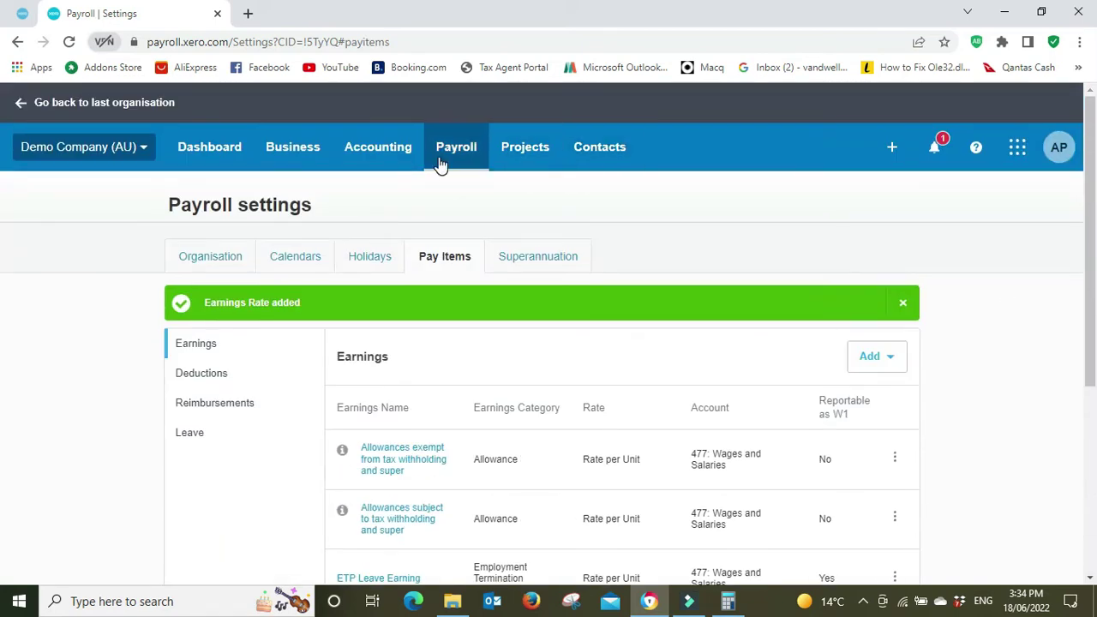
Open the pay template of the first payroll employee on the Weekly Calendar.
click(440, 163)
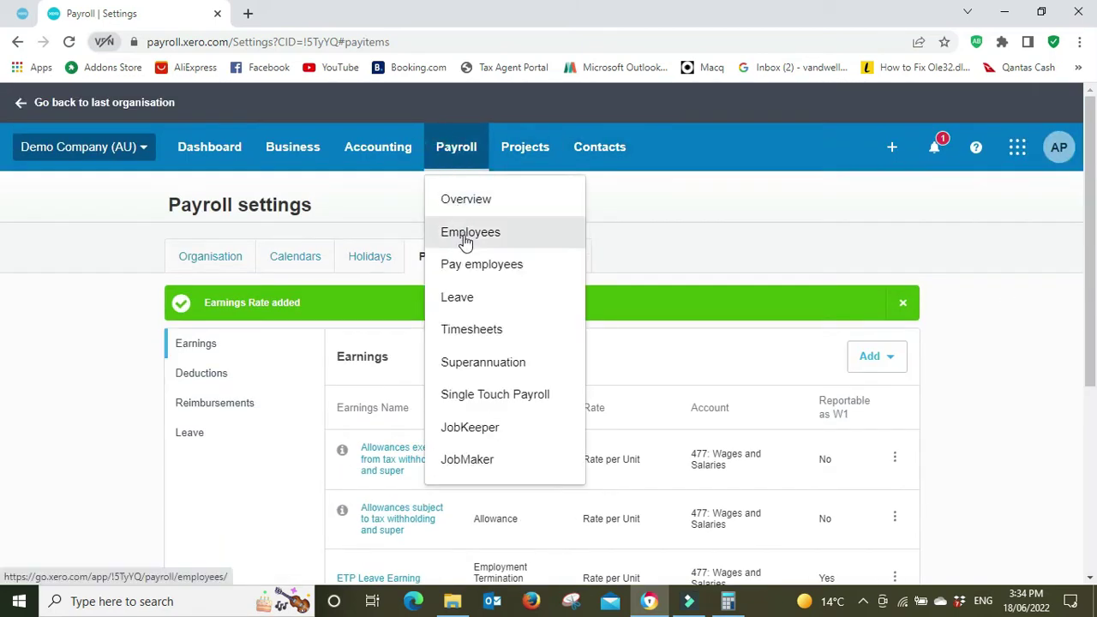
click(464, 242)
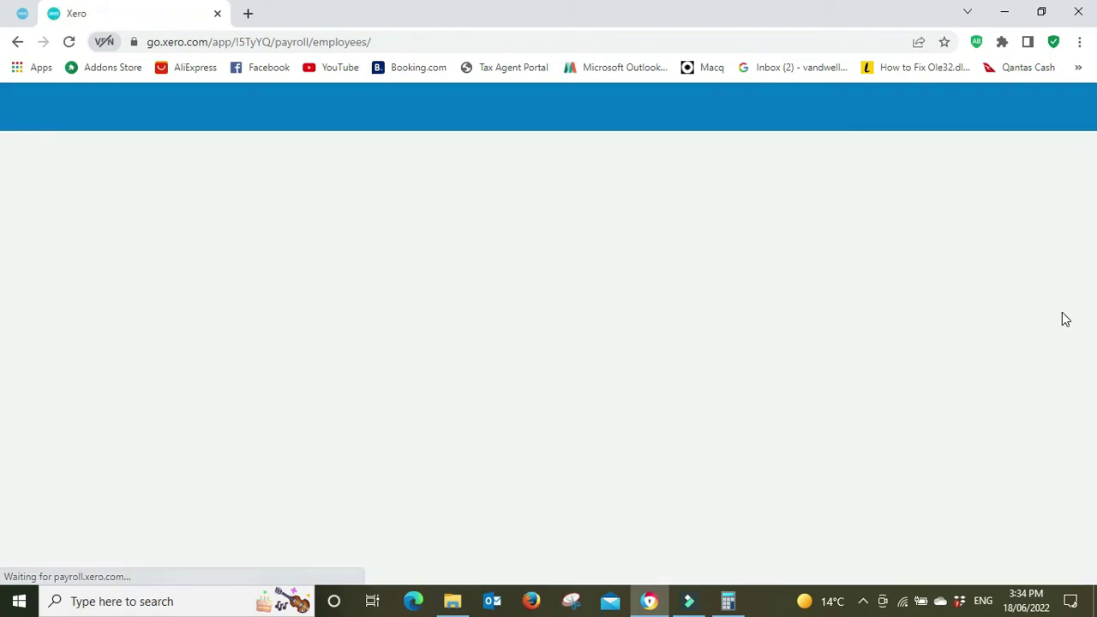
scroll(861, 250, down, 3)
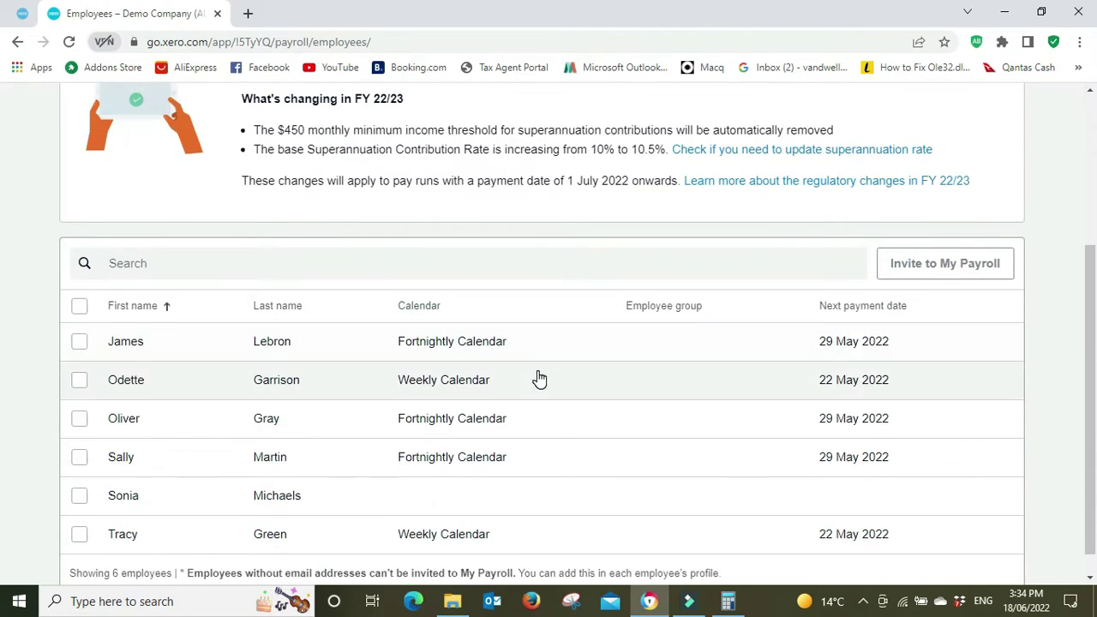
click(450, 386)
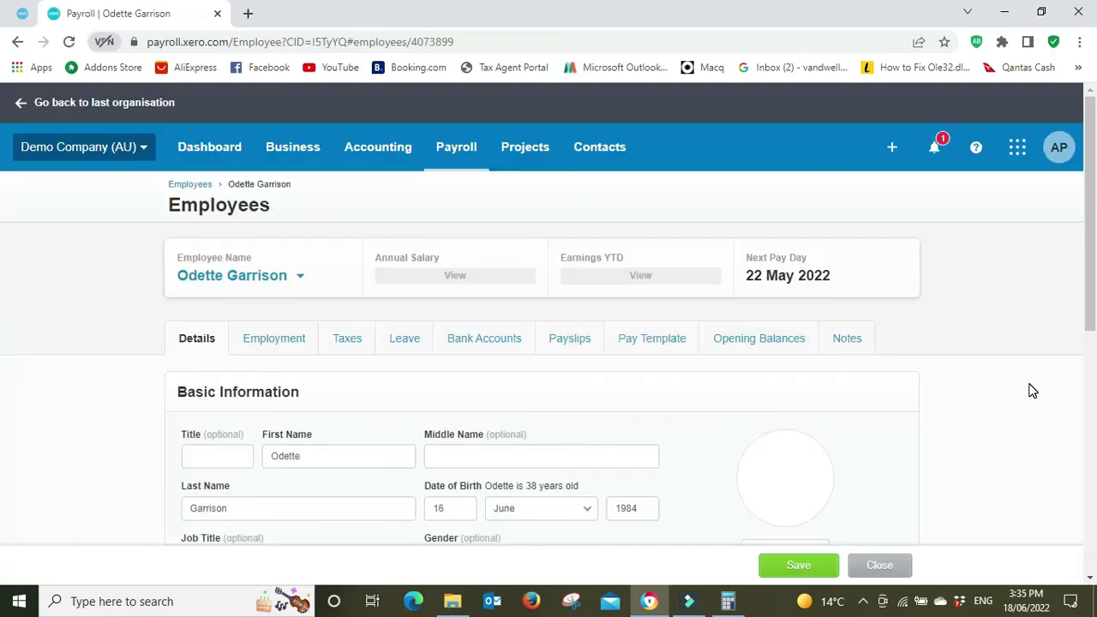
click(663, 343)
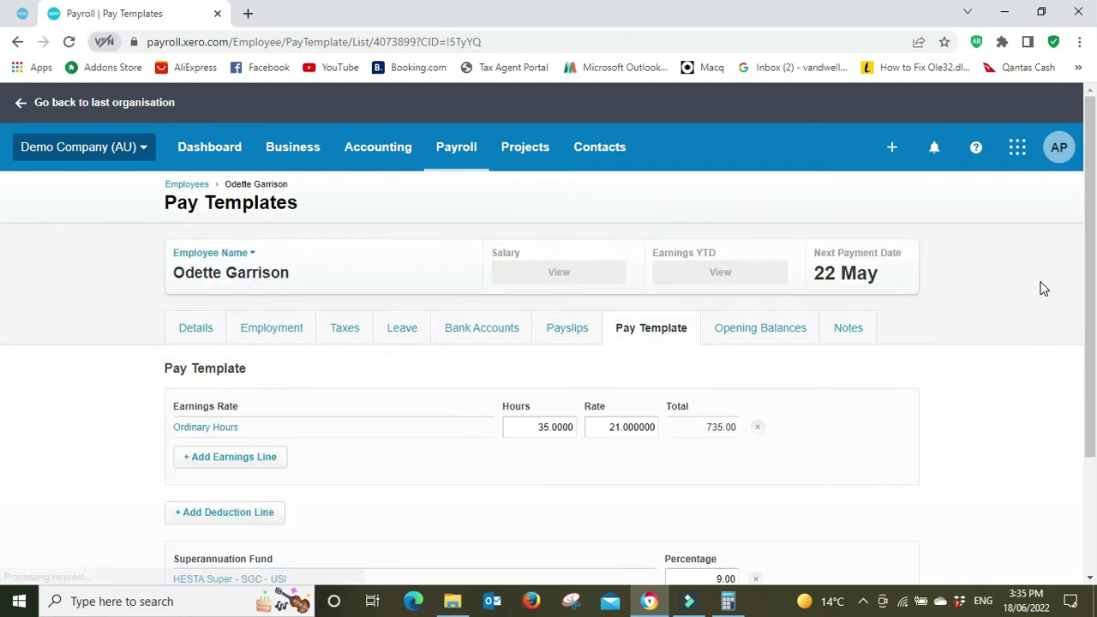
Add an earnings line with the Paid Parental Leave earnings rate to the employee's pay template.
scroll(1044, 289, down, 2)
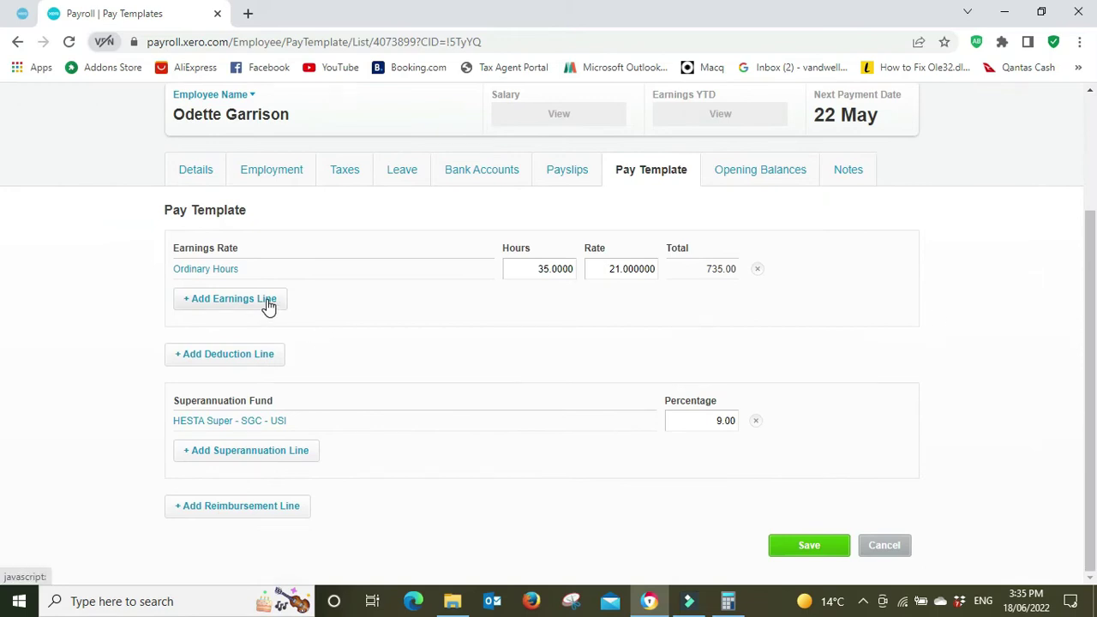
click(267, 299)
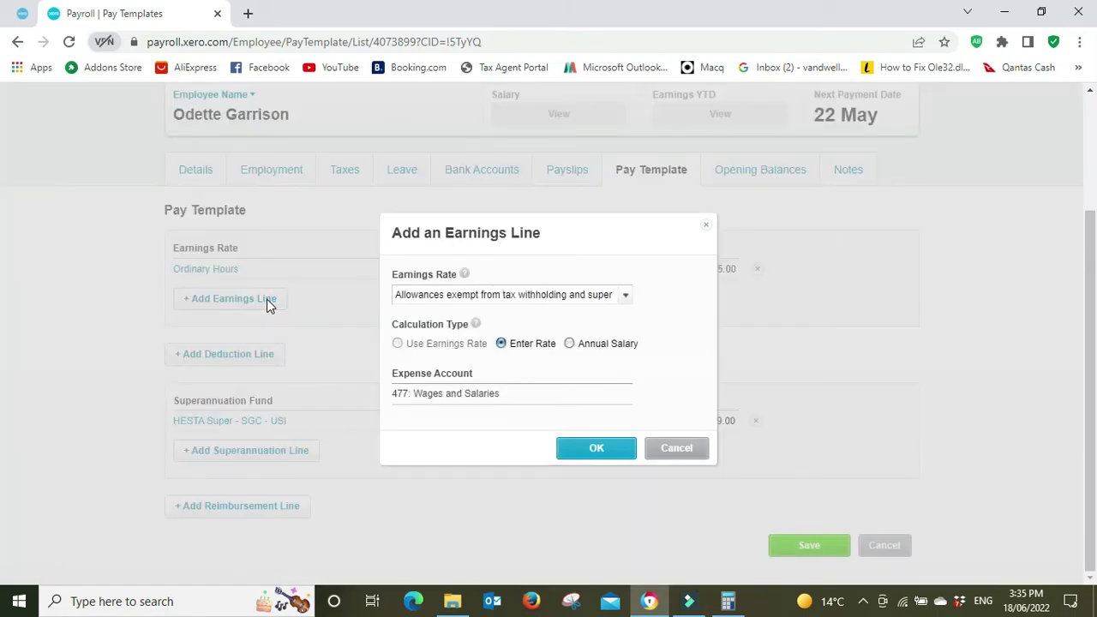
click(626, 300)
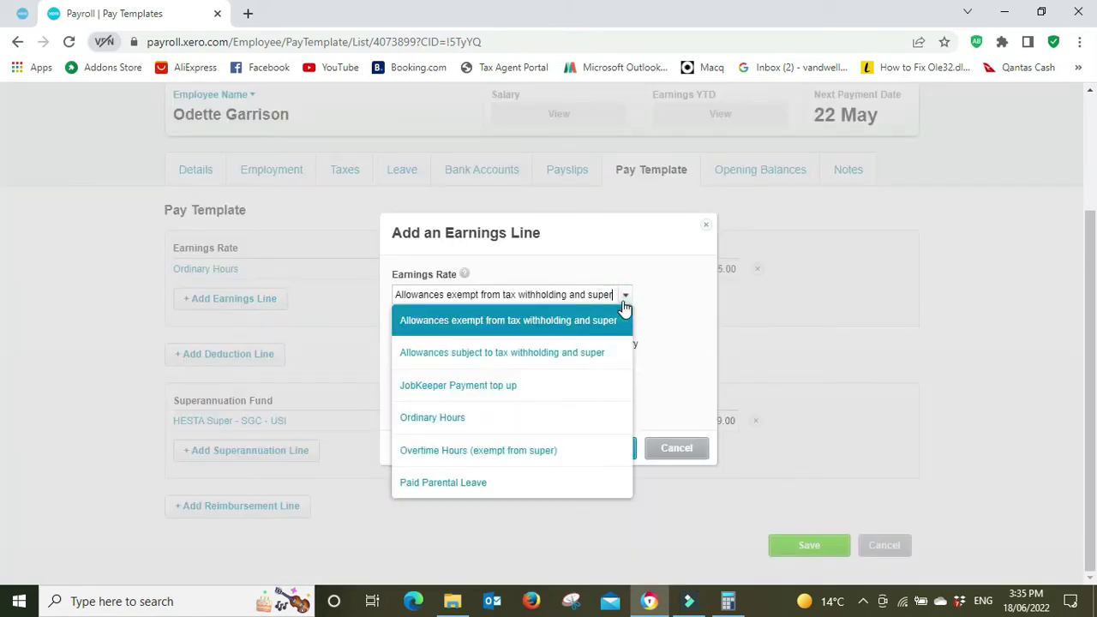
click(443, 482)
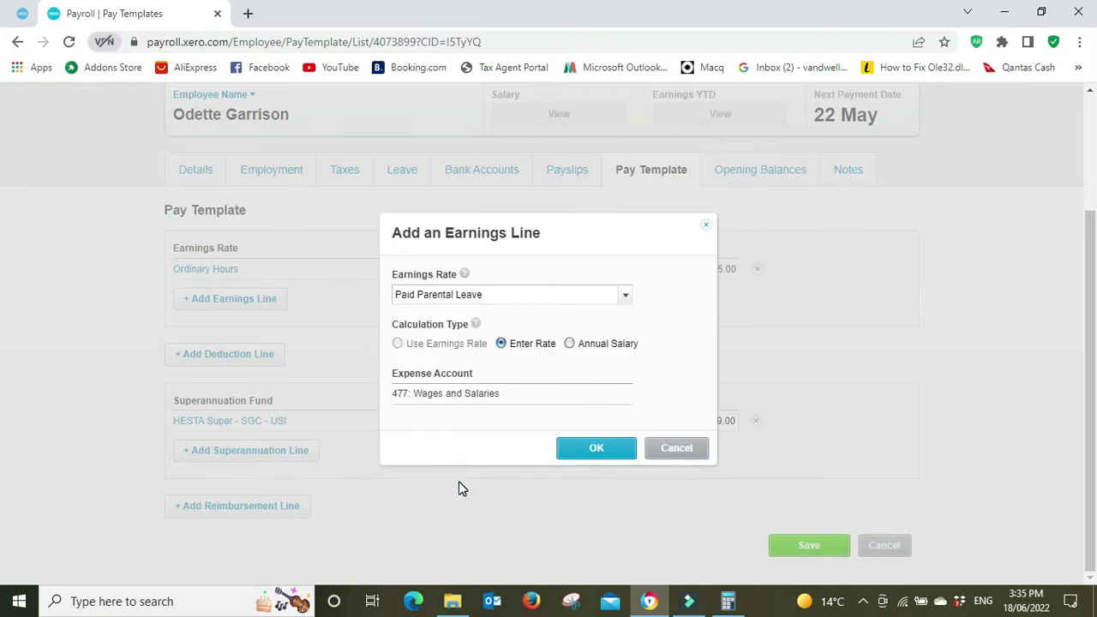
click(597, 450)
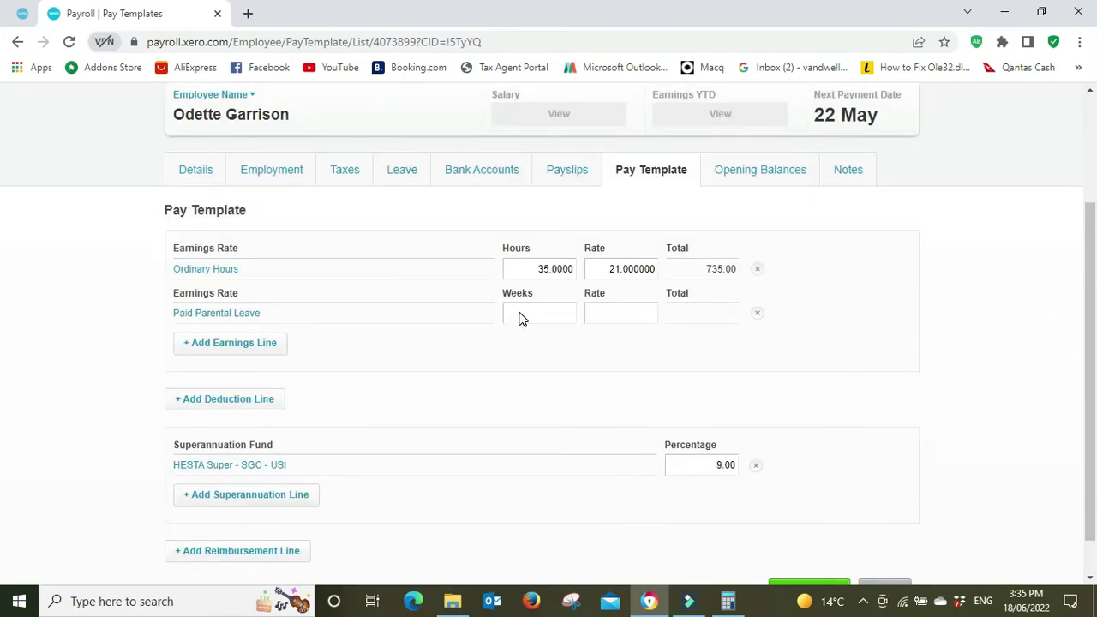
Leave the pay template without saving and check the payroll calendar in the employee's employment details.
scroll(519, 319, up, 2)
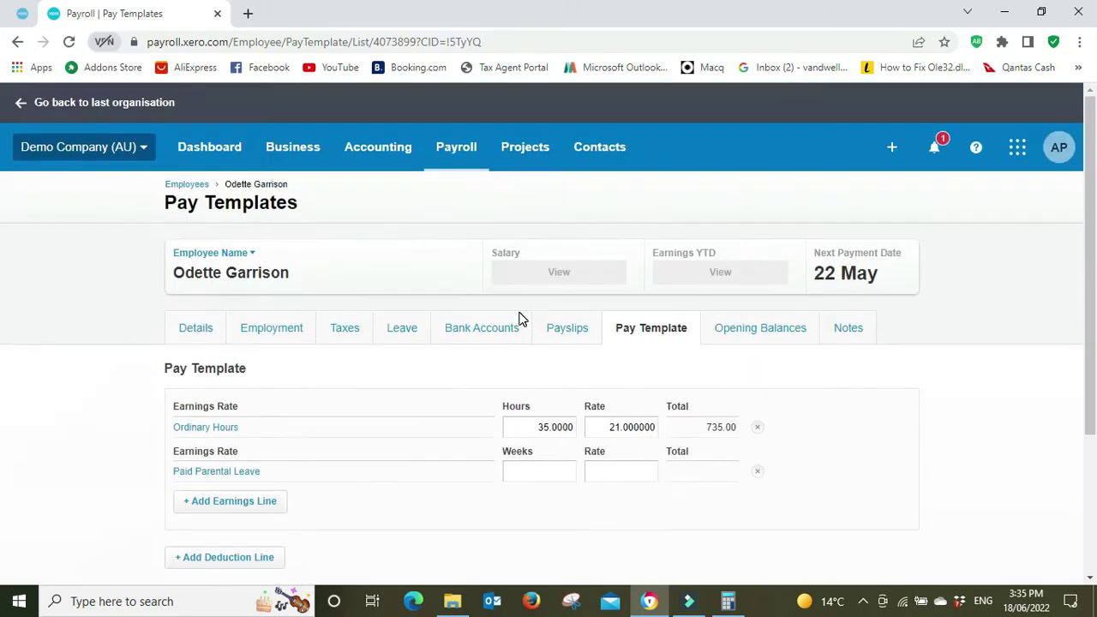
click(197, 342)
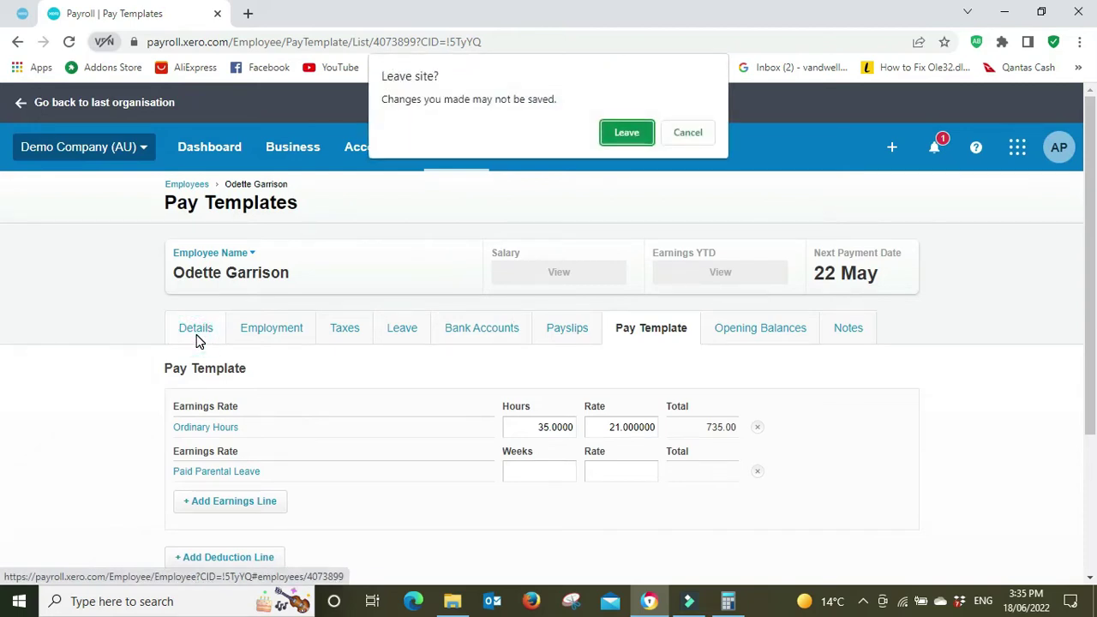
click(626, 131)
click(286, 182)
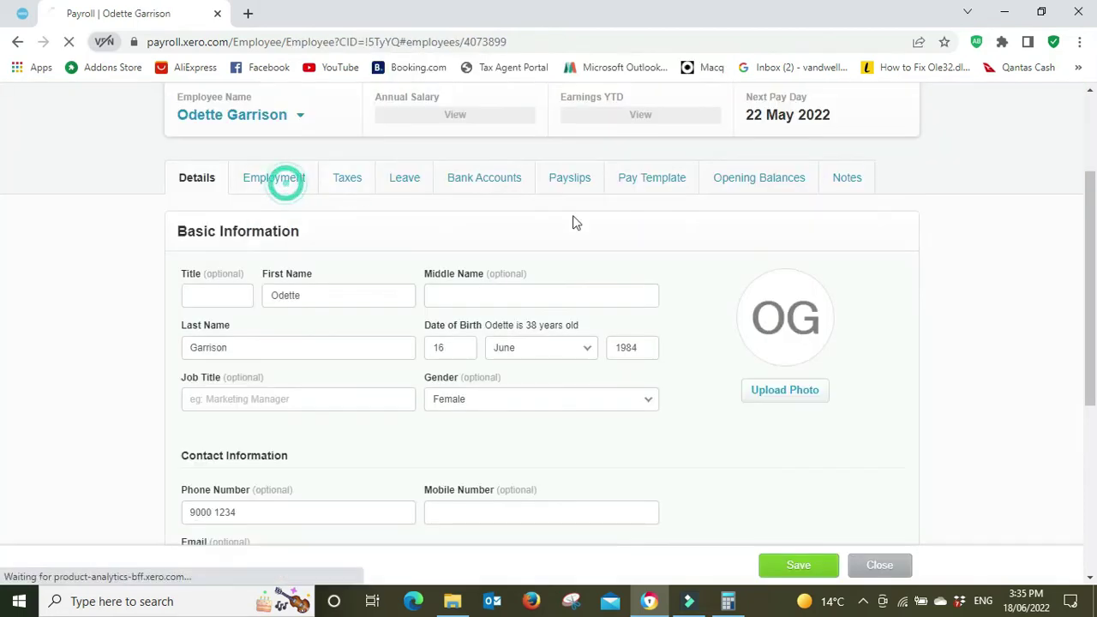
scroll(1022, 256, down, 2)
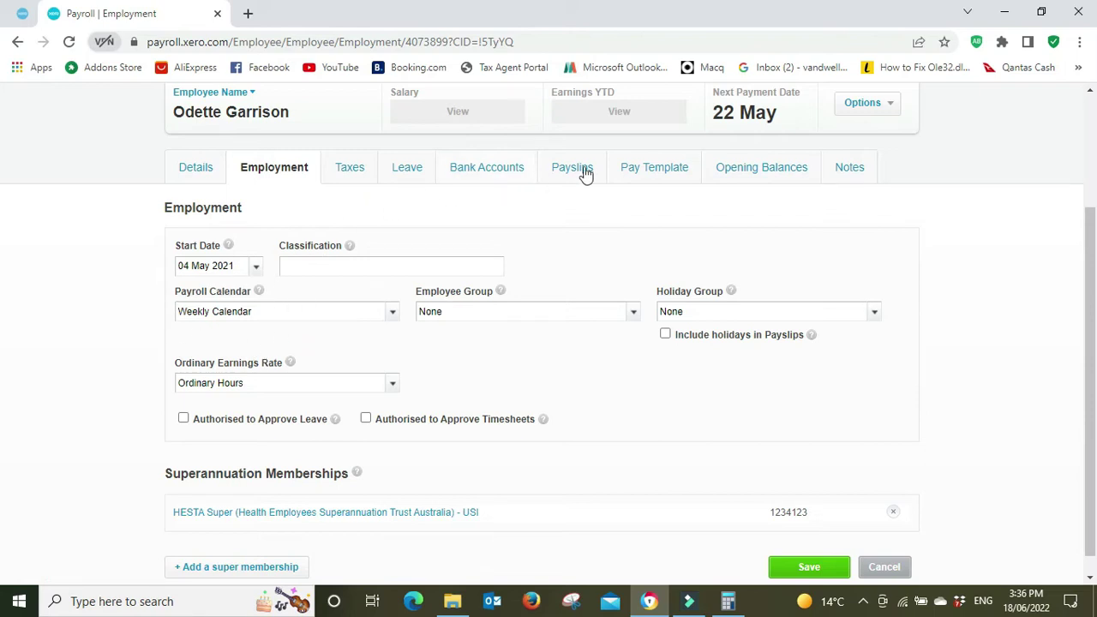
Return to the employee's pay template and add a Paid Parental Leave earnings line.
click(674, 170)
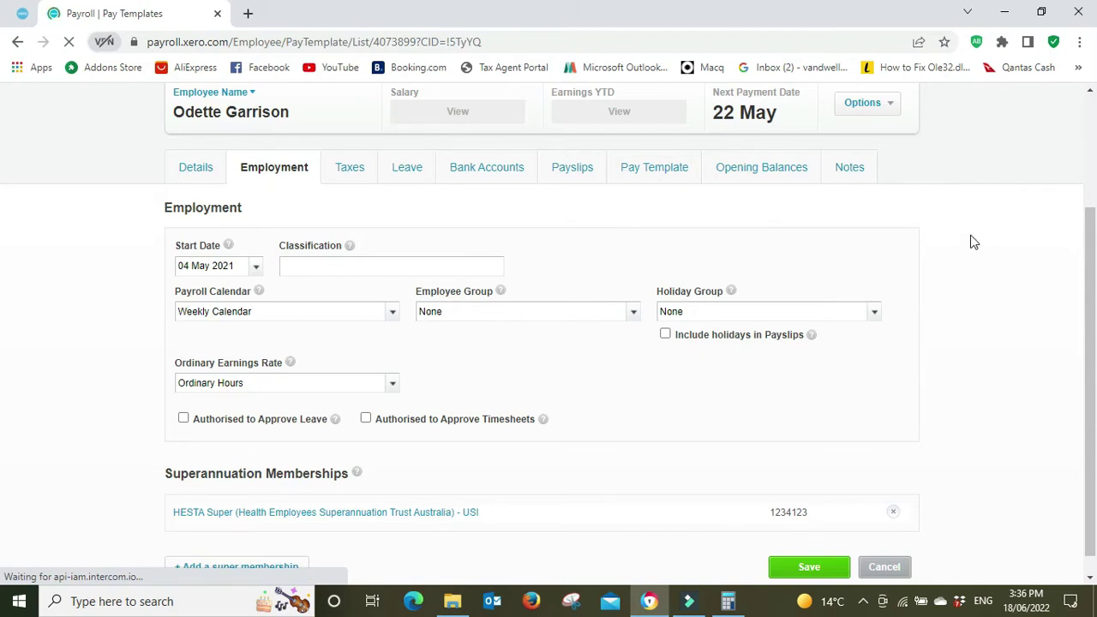
scroll(970, 242, down, 2)
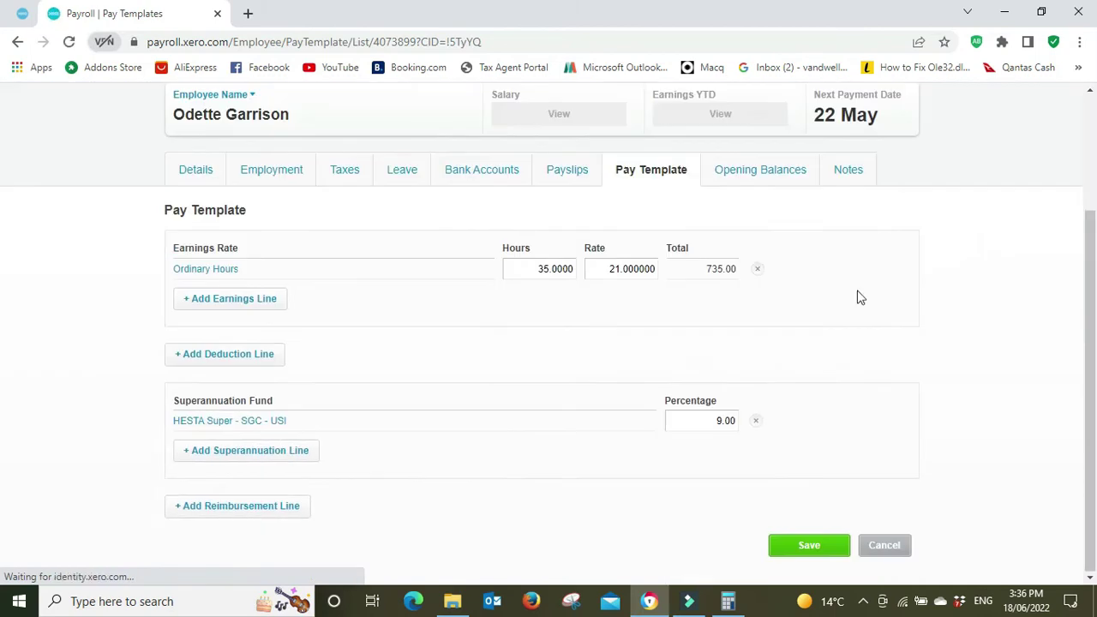
click(513, 317)
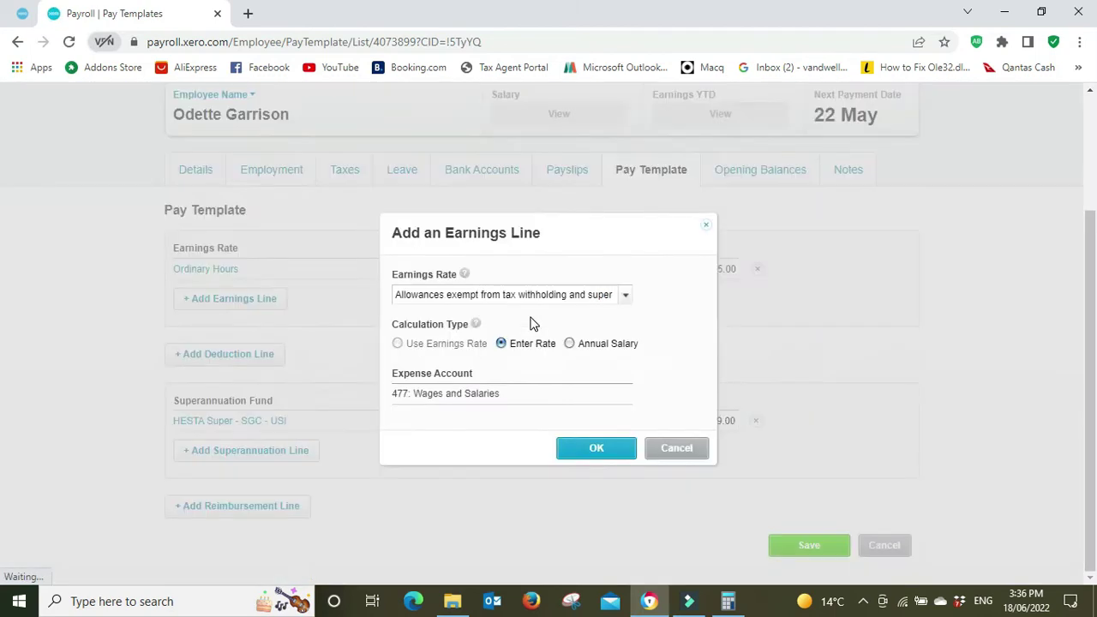
click(626, 296)
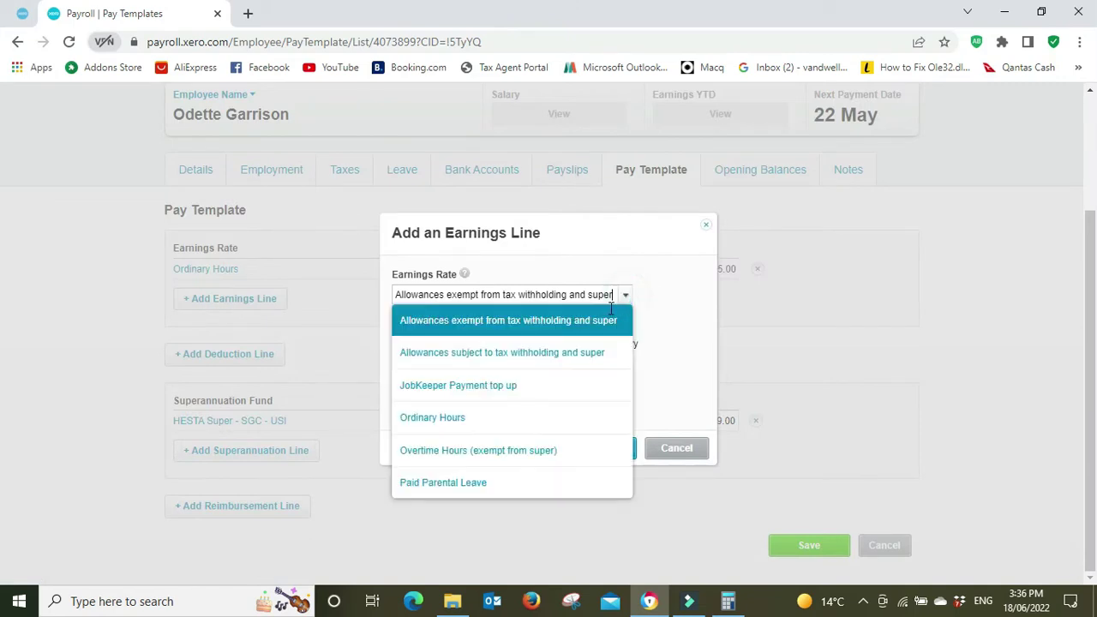
click(443, 482)
click(566, 446)
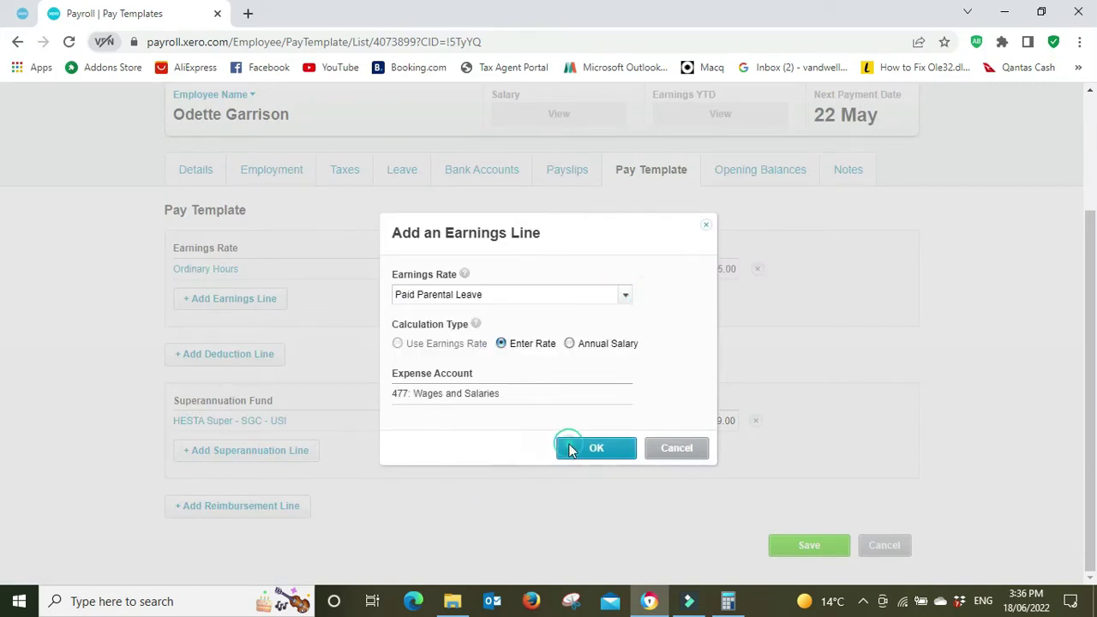
Set the Paid Parental Leave line to 1 week at a rate of 772.55, checking the weekly amount in the calculator.
click(521, 313)
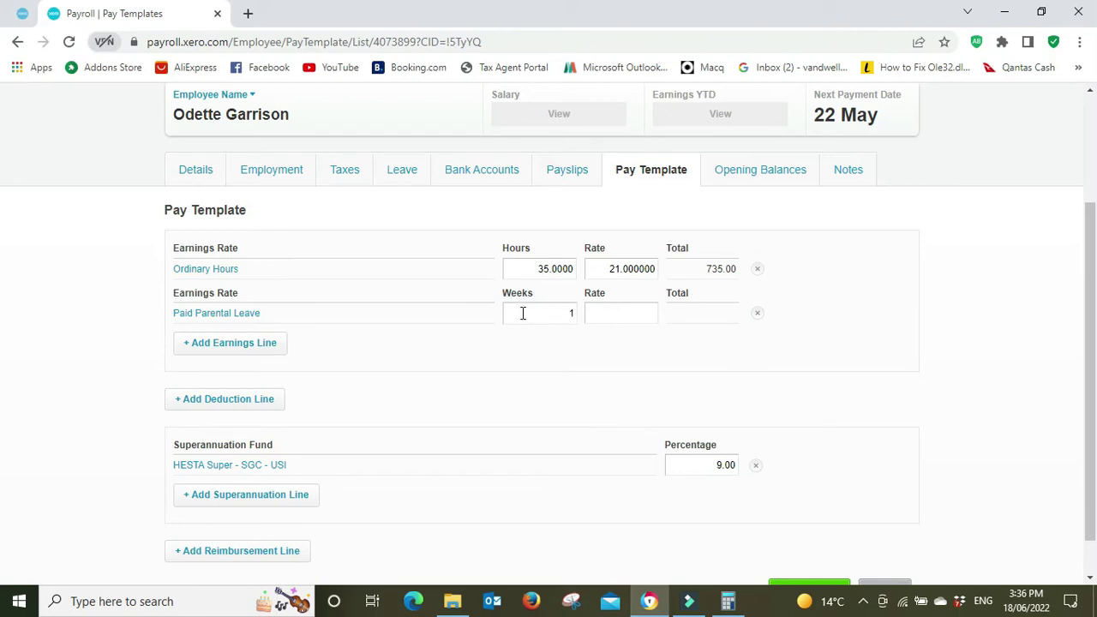
key(Tab)
click(720, 605)
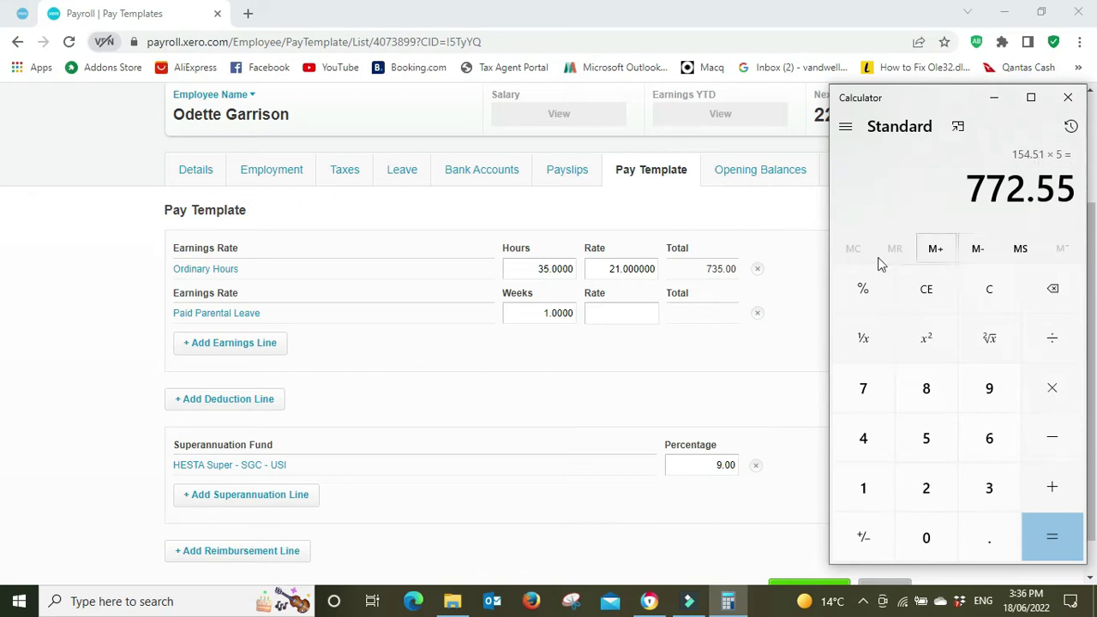
click(619, 313)
text(77)
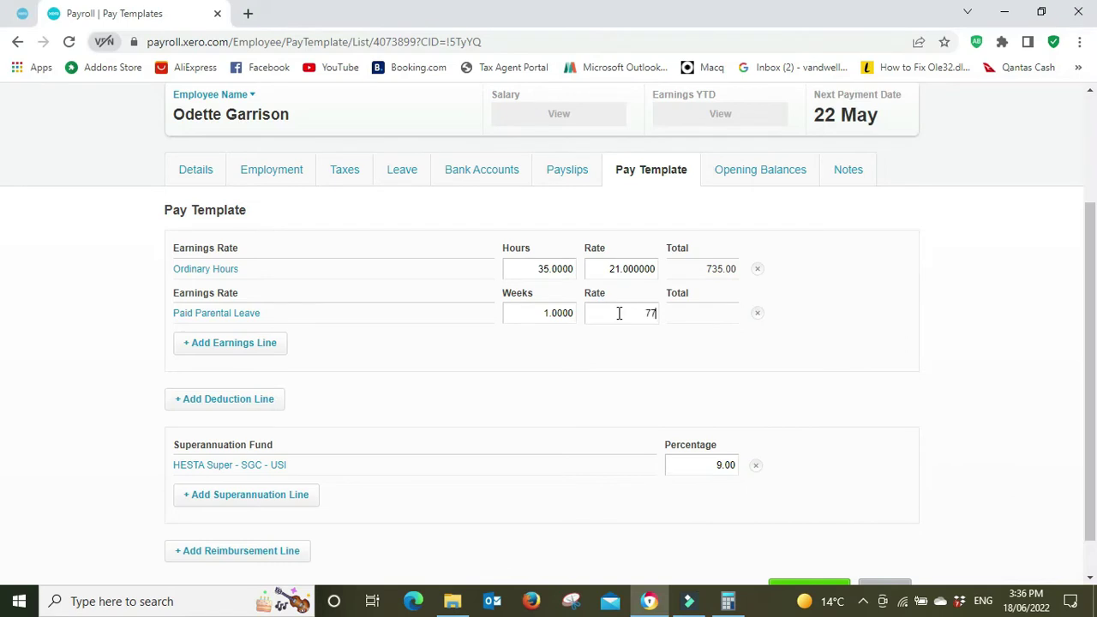
text(2.55)
key(Tab)
click(966, 264)
Set the hours of the Ordinary Hours line to 0 and save the pay template.
click(533, 273)
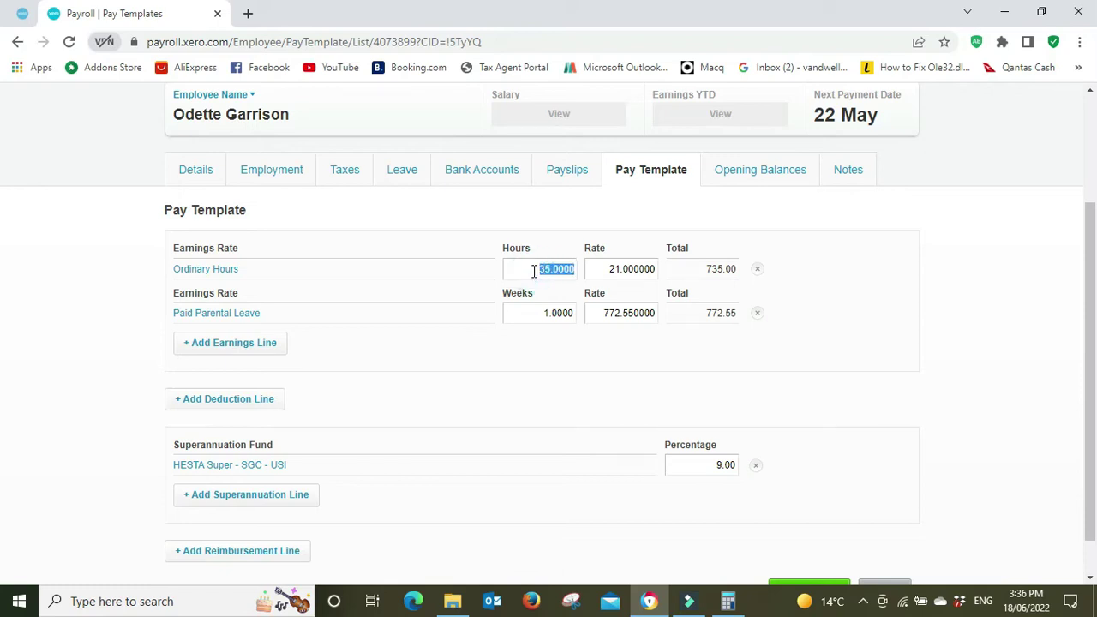
text(0)
key(Tab)
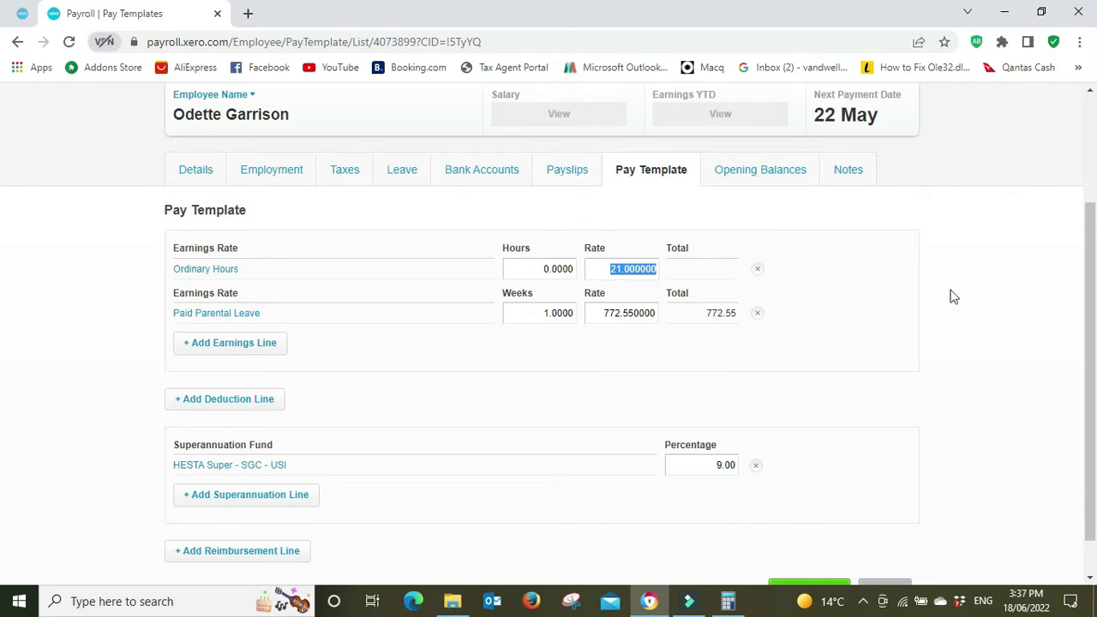
click(826, 268)
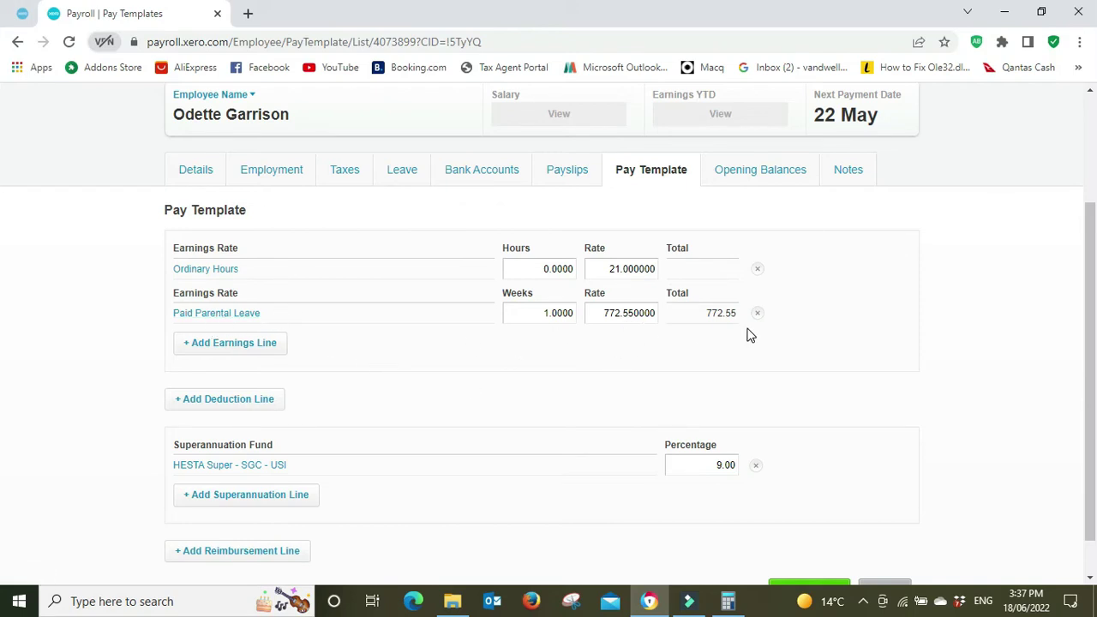
scroll(858, 334, down, 1)
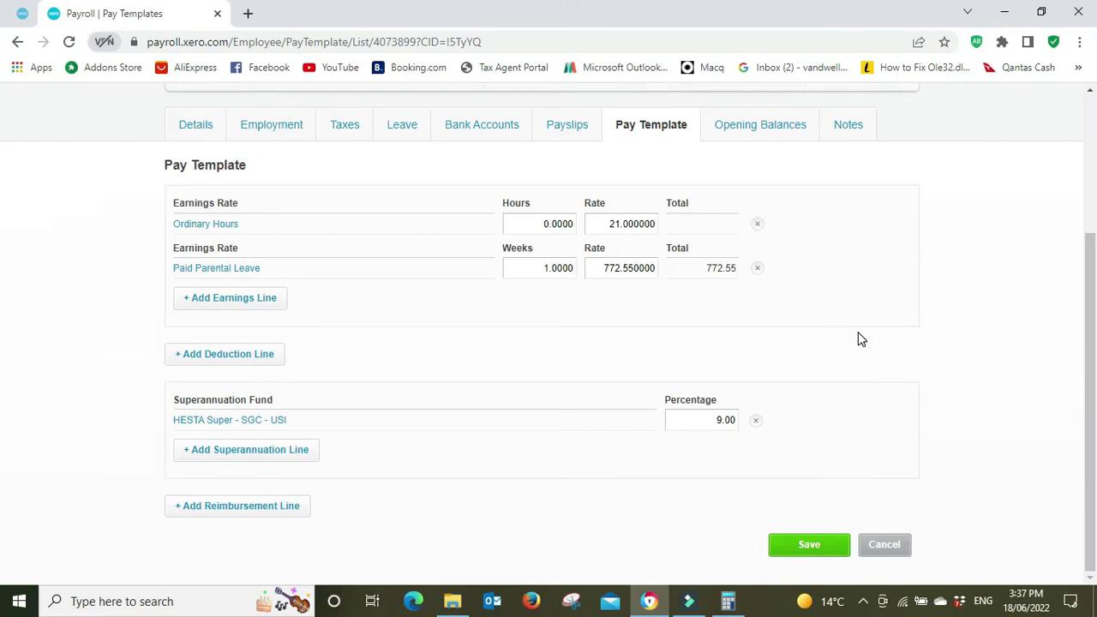
click(825, 547)
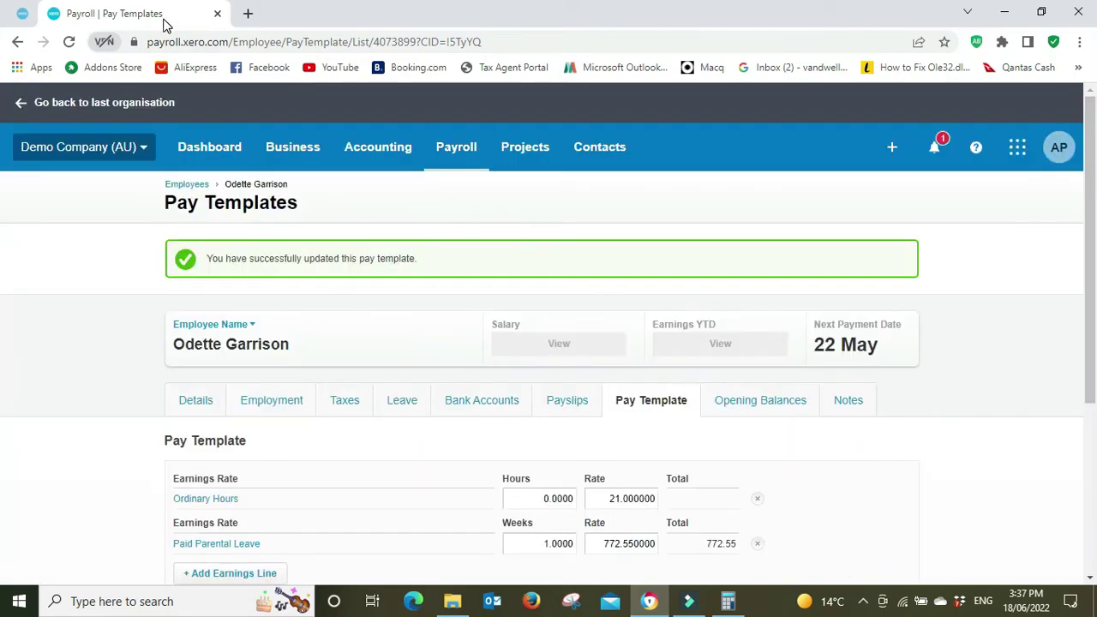
Duplicate the pay template browser tab and open the Pay Runs page in the copy.
right_click(163, 14)
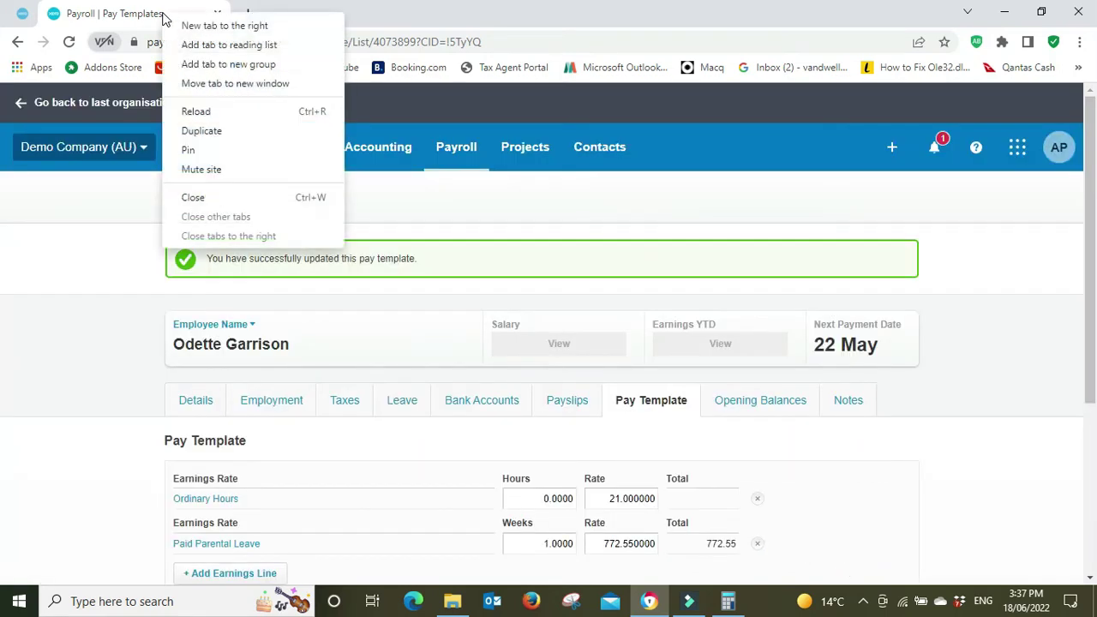
click(221, 130)
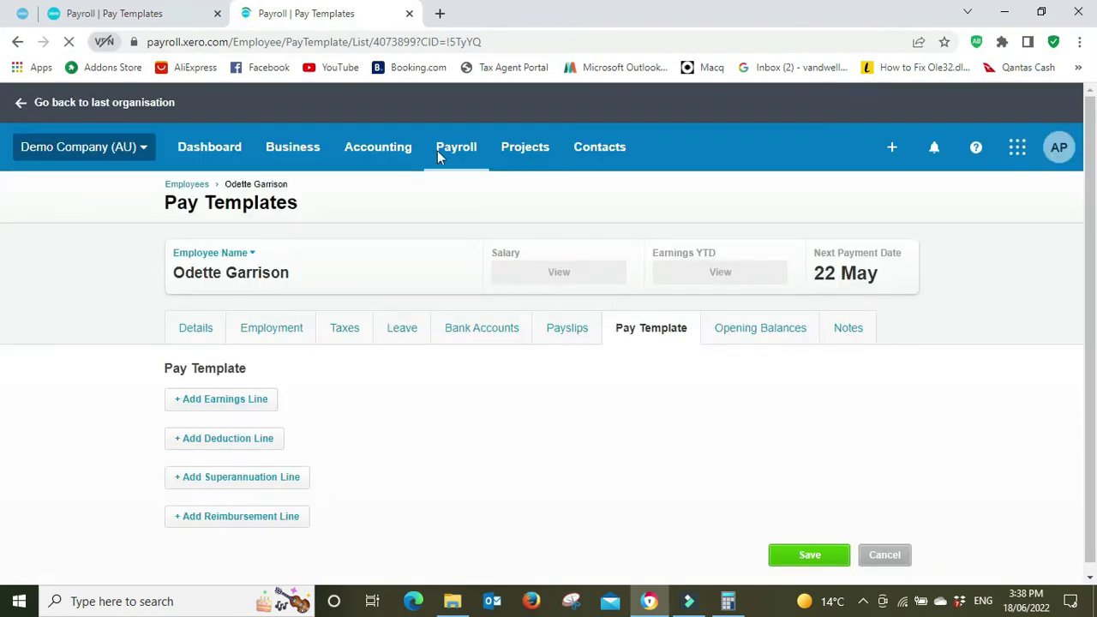
click(453, 151)
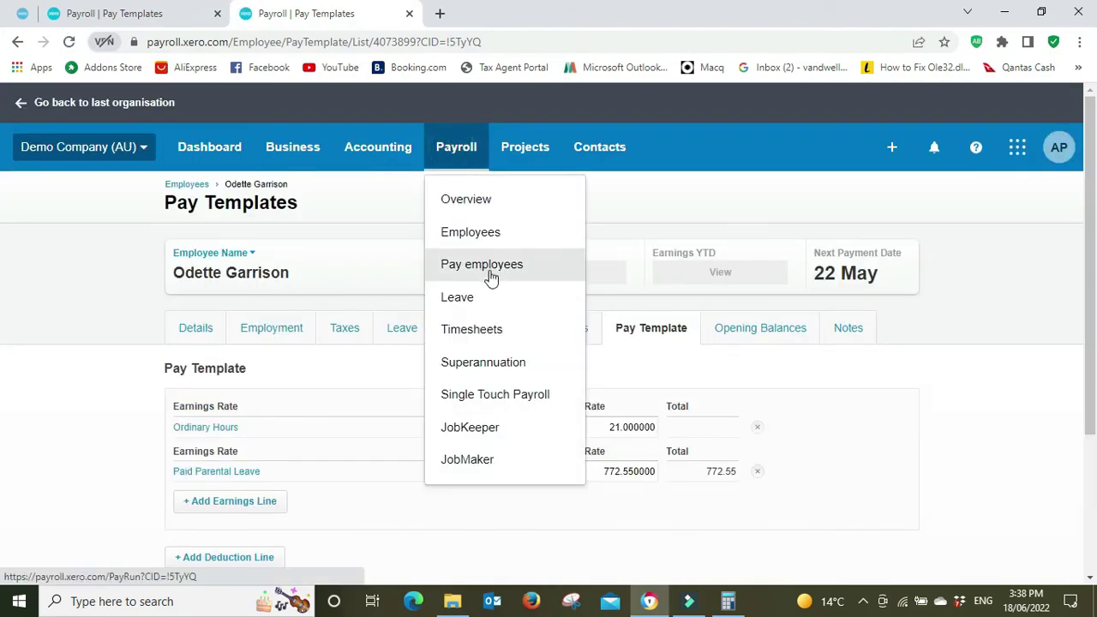
click(489, 275)
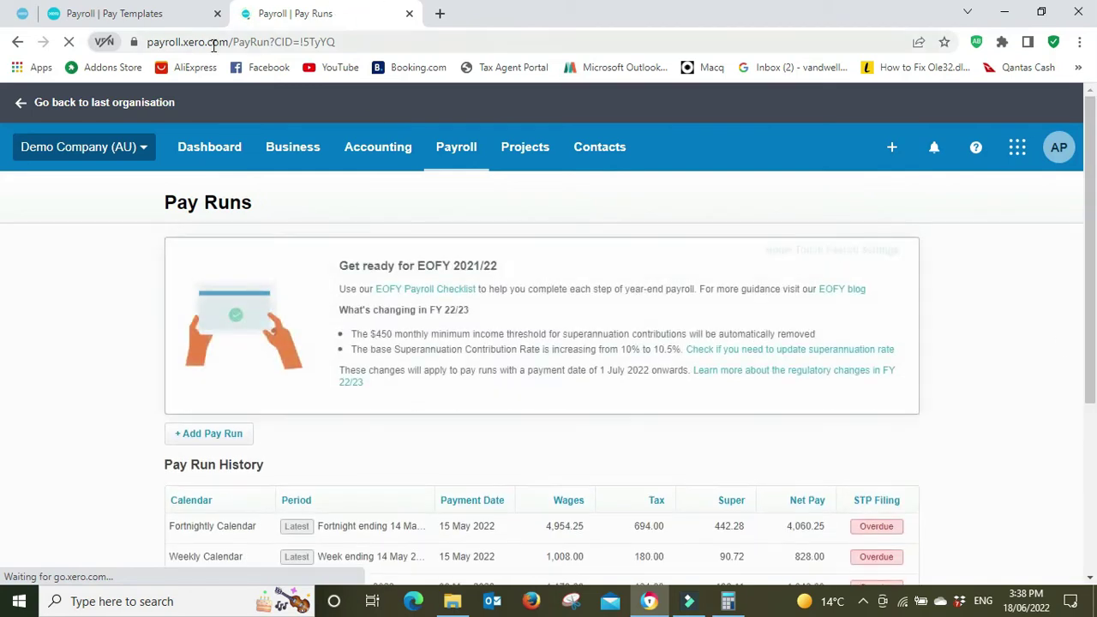
click(123, 13)
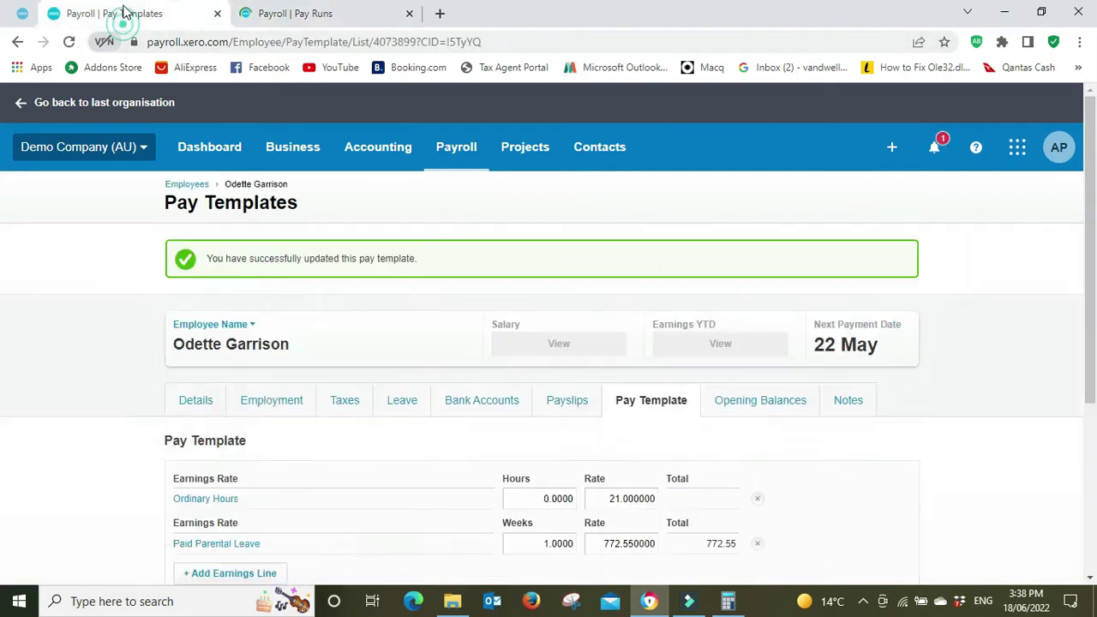
click(300, 21)
Add a pay run for the Weekly Calendar period, week ending 21 May 2022.
scroll(1026, 399, down, 1)
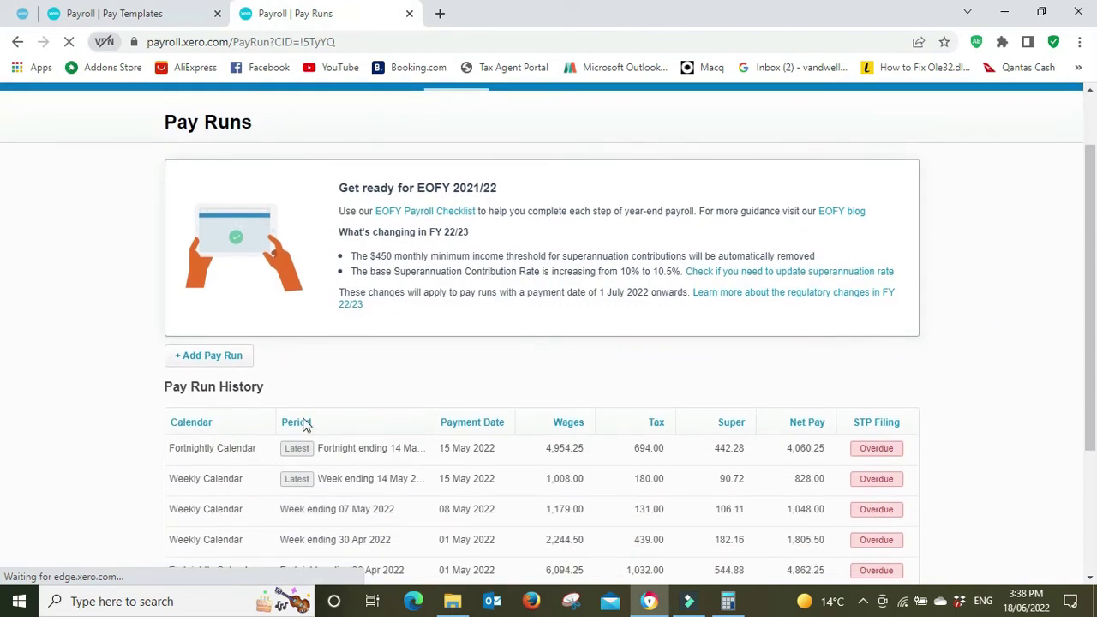
click(215, 355)
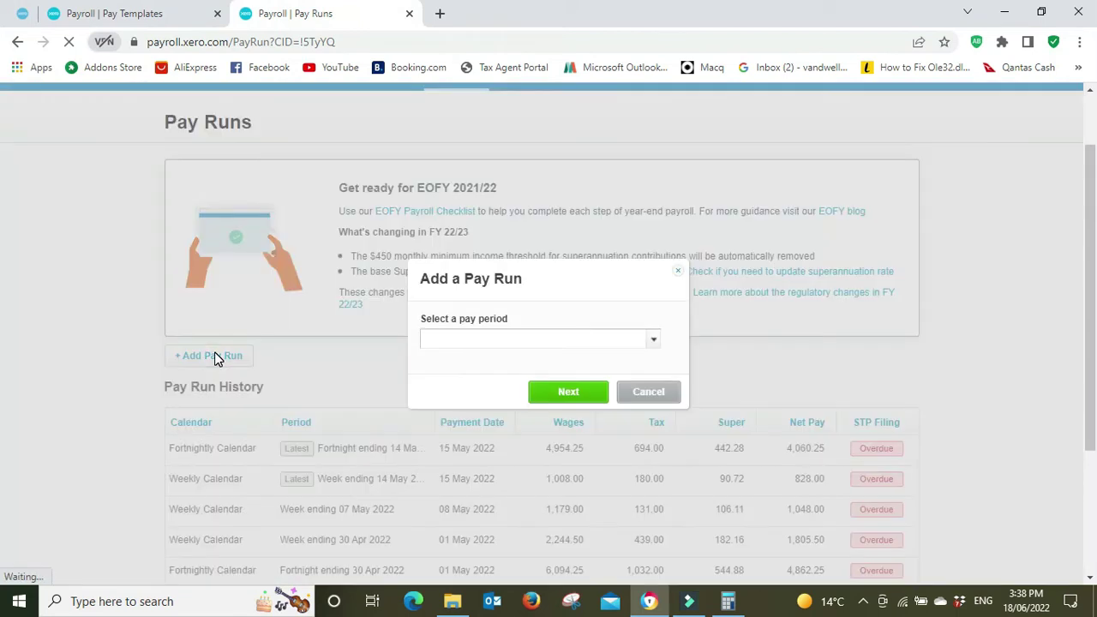
click(652, 345)
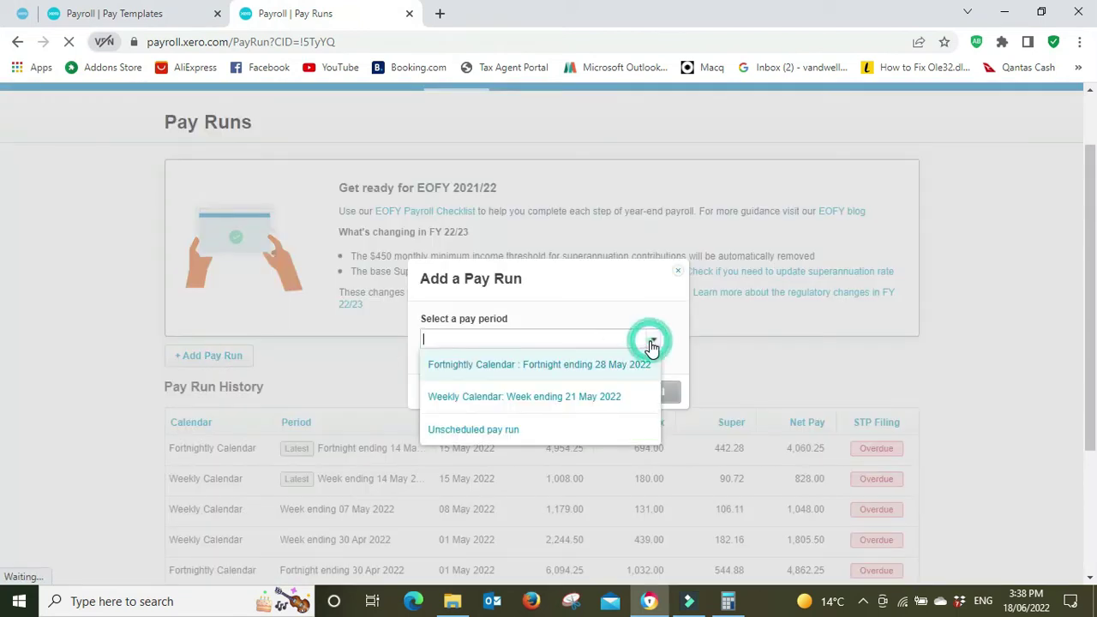
click(569, 407)
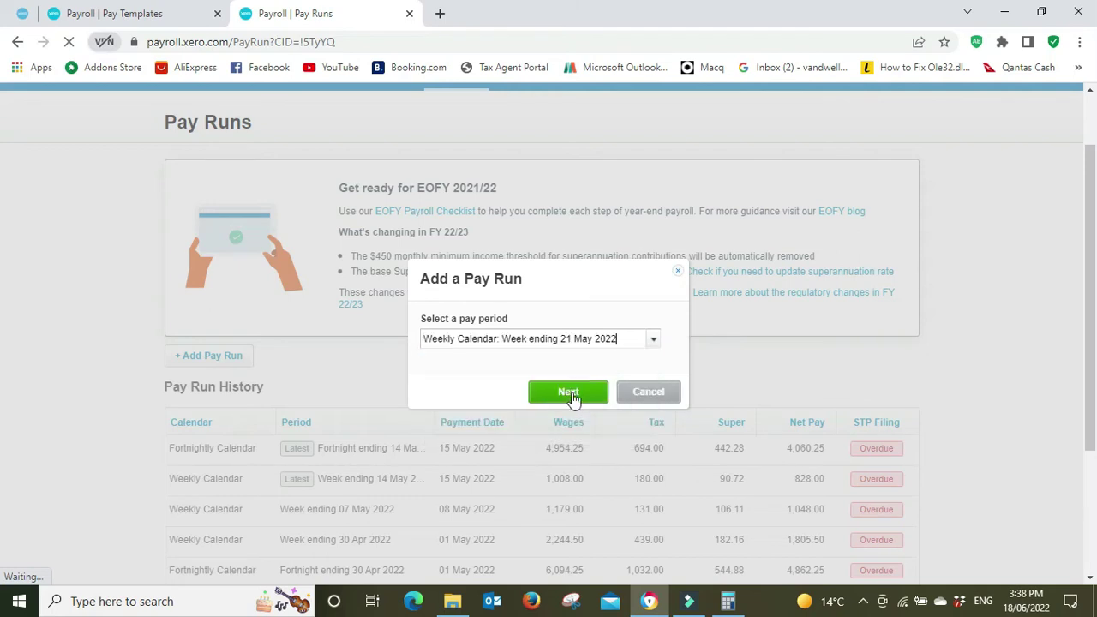
click(569, 408)
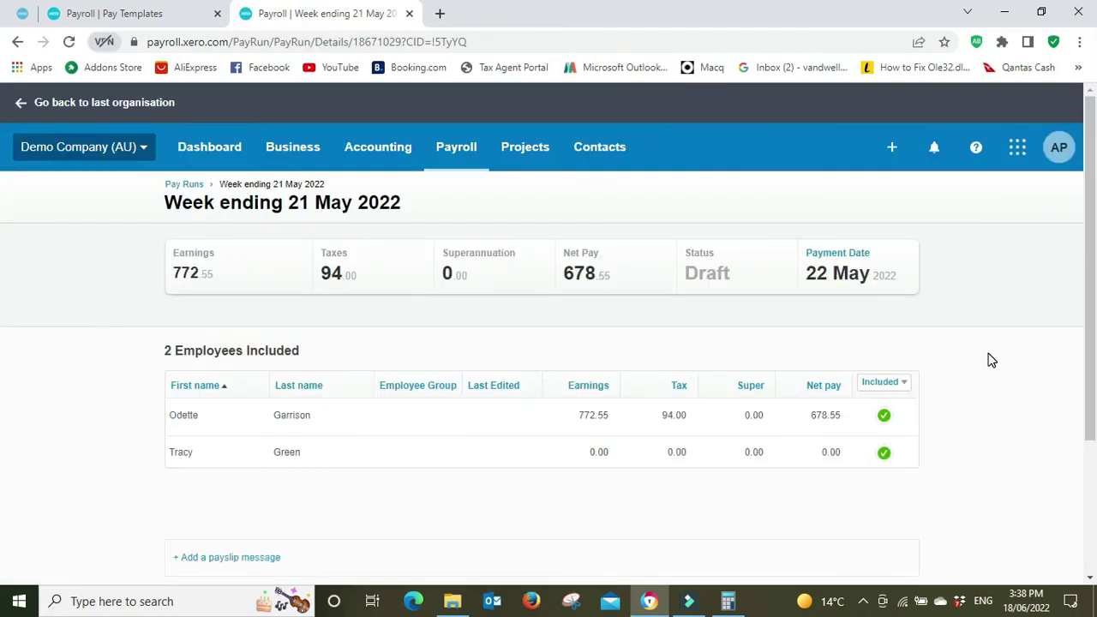
Open the first employee's payslip in the draft pay run and review its earnings, tax and superannuation lines.
click(753, 416)
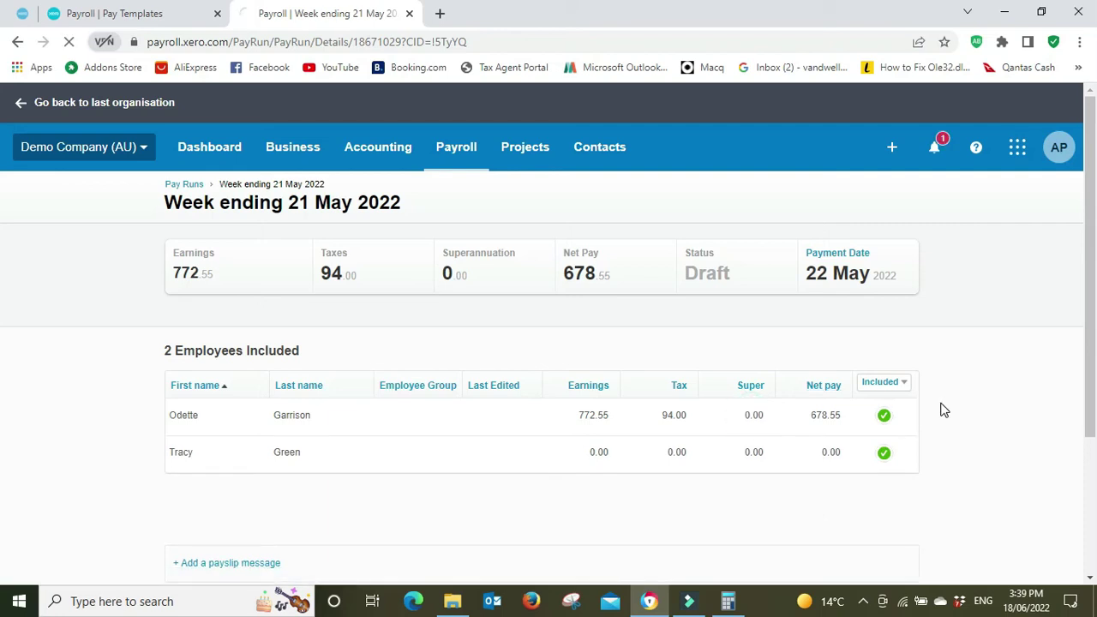
scroll(1042, 394, down, 3)
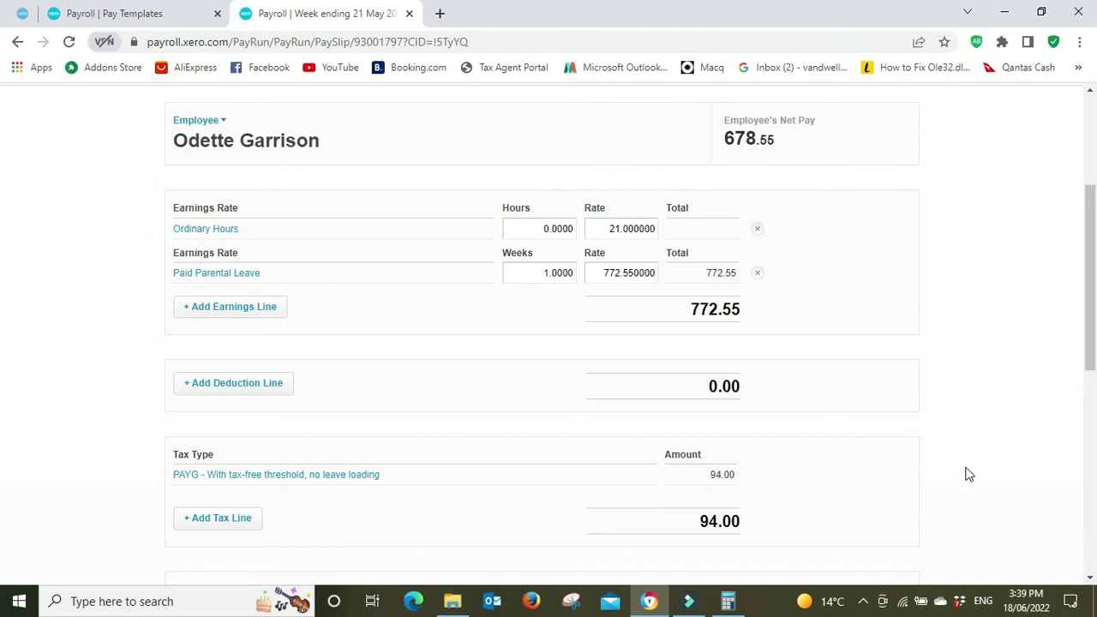
scroll(968, 454, down, 1)
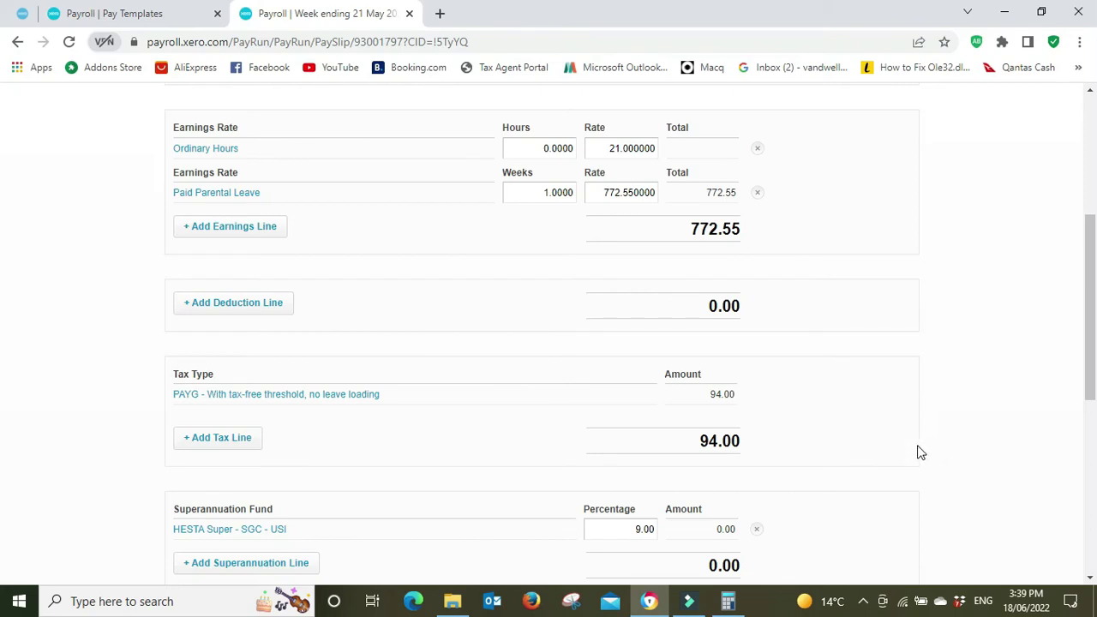
Check the payslip's superannuation, total payment and leave lines, and save the payslip.
scroll(974, 425, down, 1)
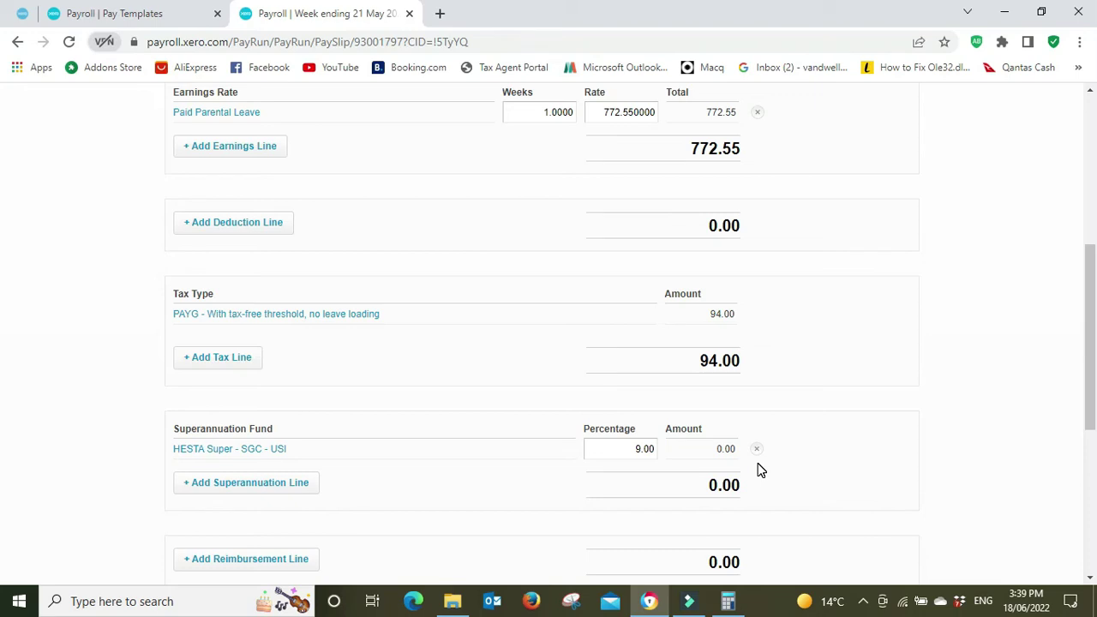
scroll(952, 447, down, 2)
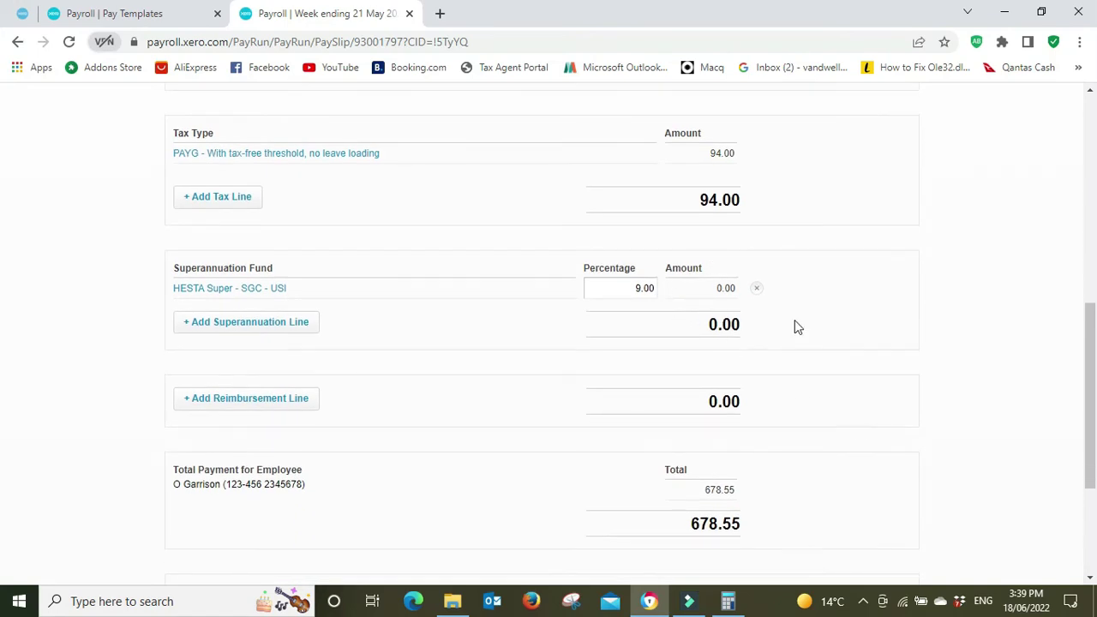
scroll(872, 303, down, 3)
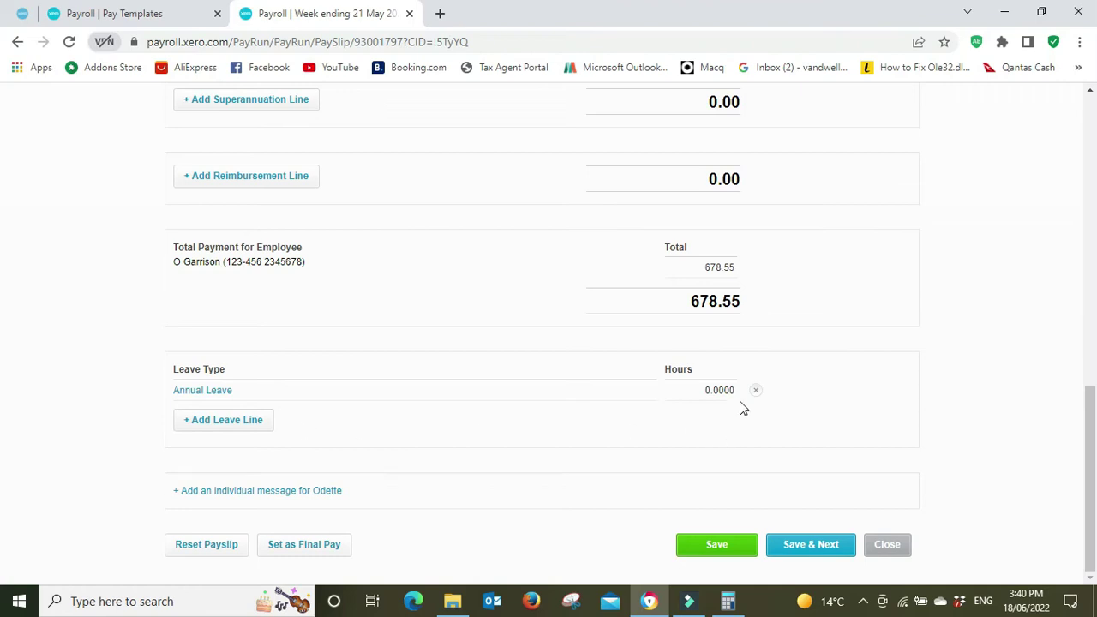
scroll(935, 412, up, 10)
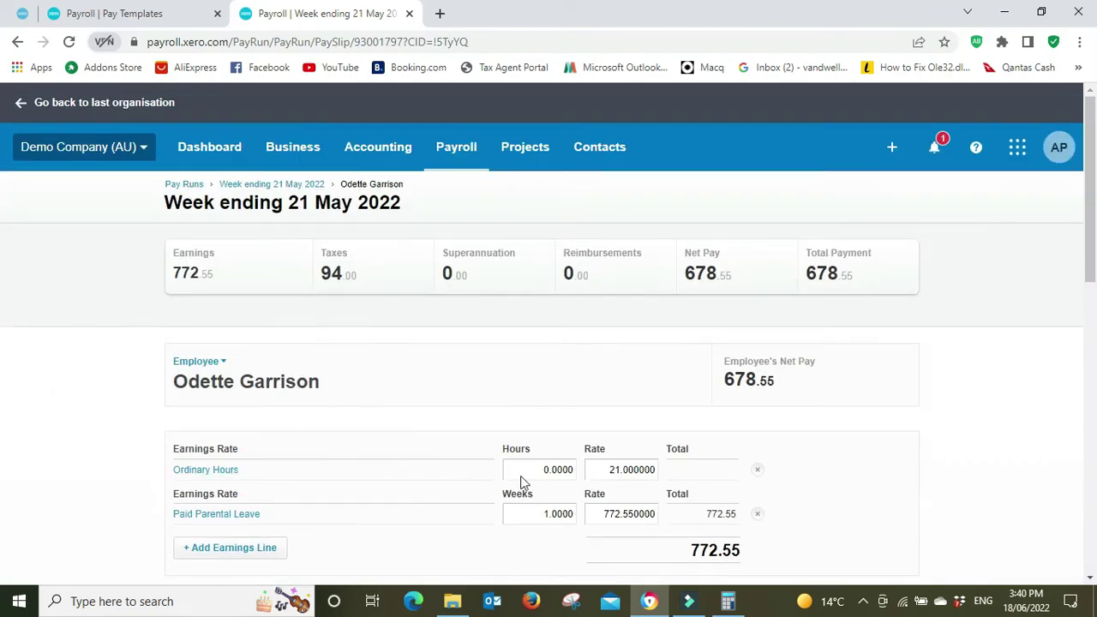
scroll(1034, 437, down, 4)
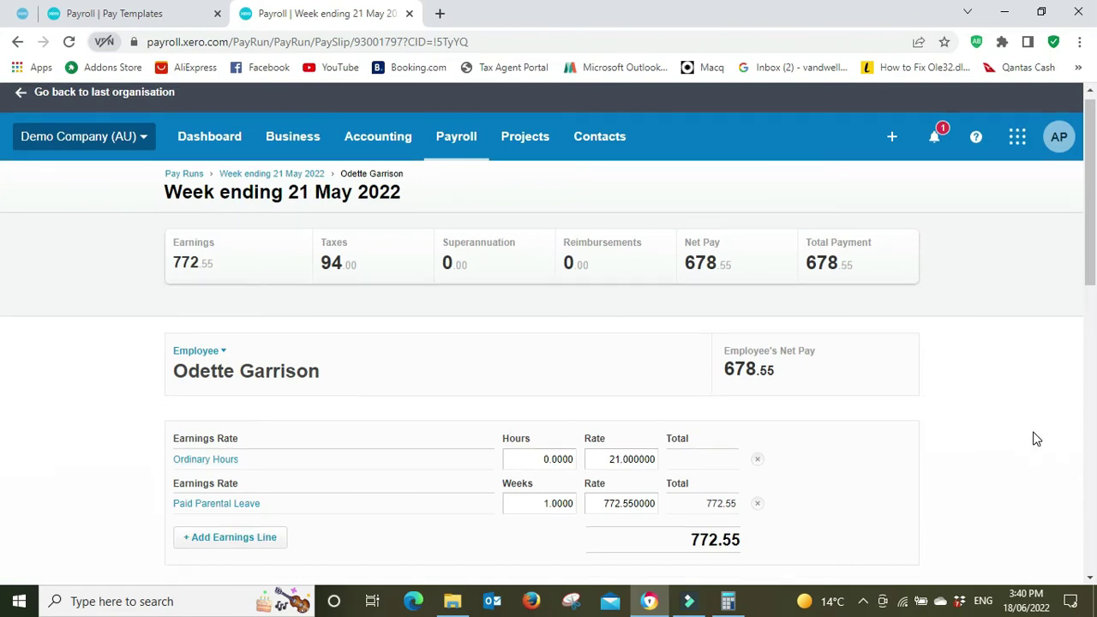
scroll(1036, 439, down, 5)
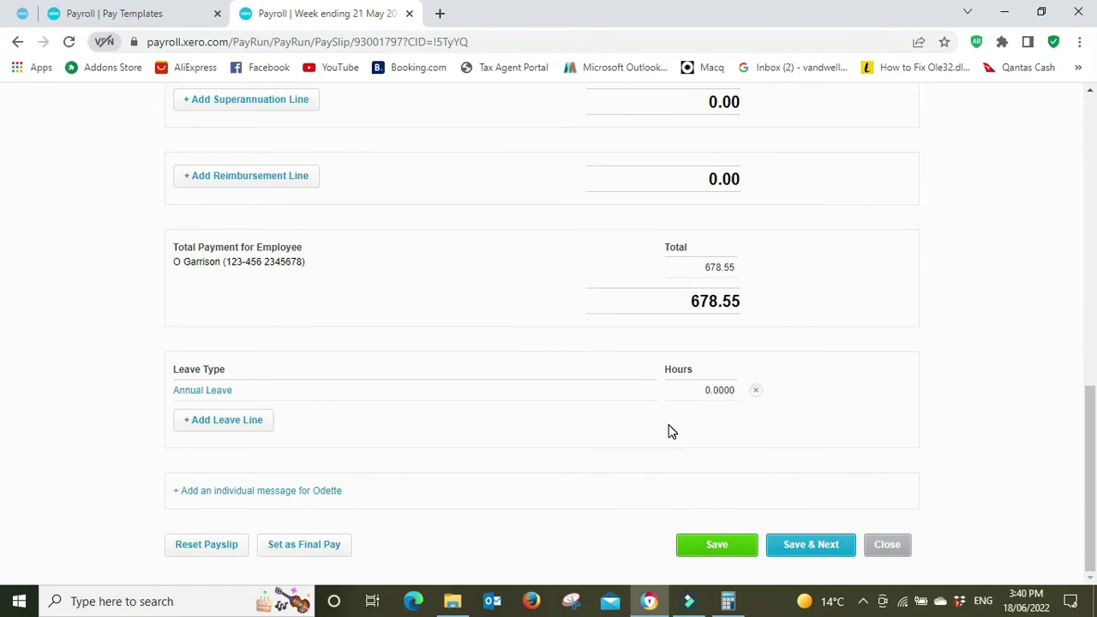
click(717, 549)
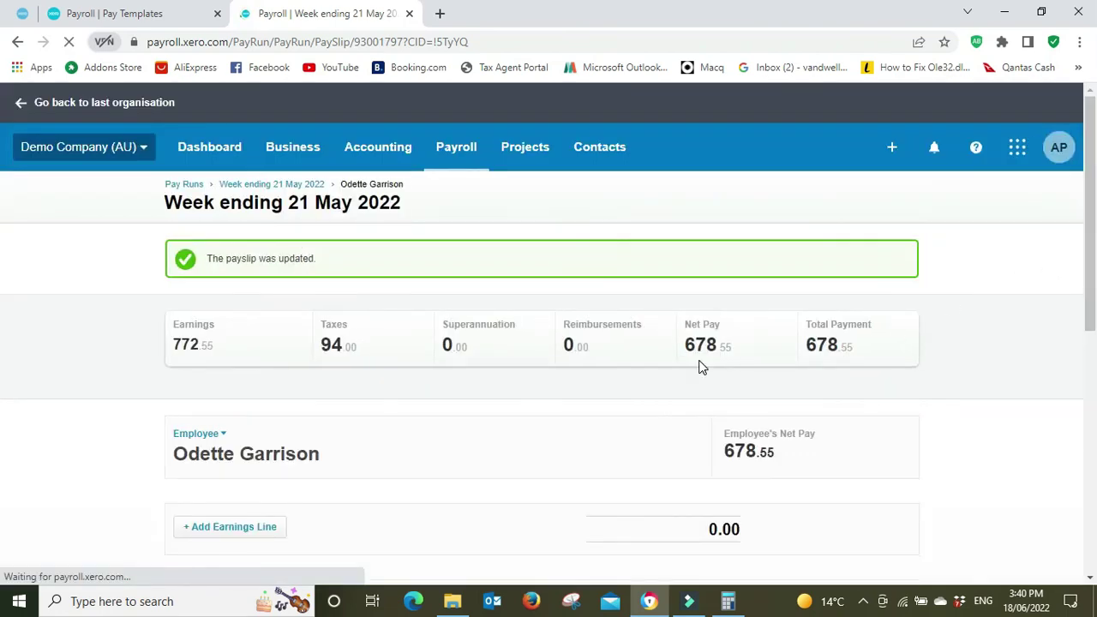
scroll(980, 349, down, 5)
scroll(983, 352, down, 5)
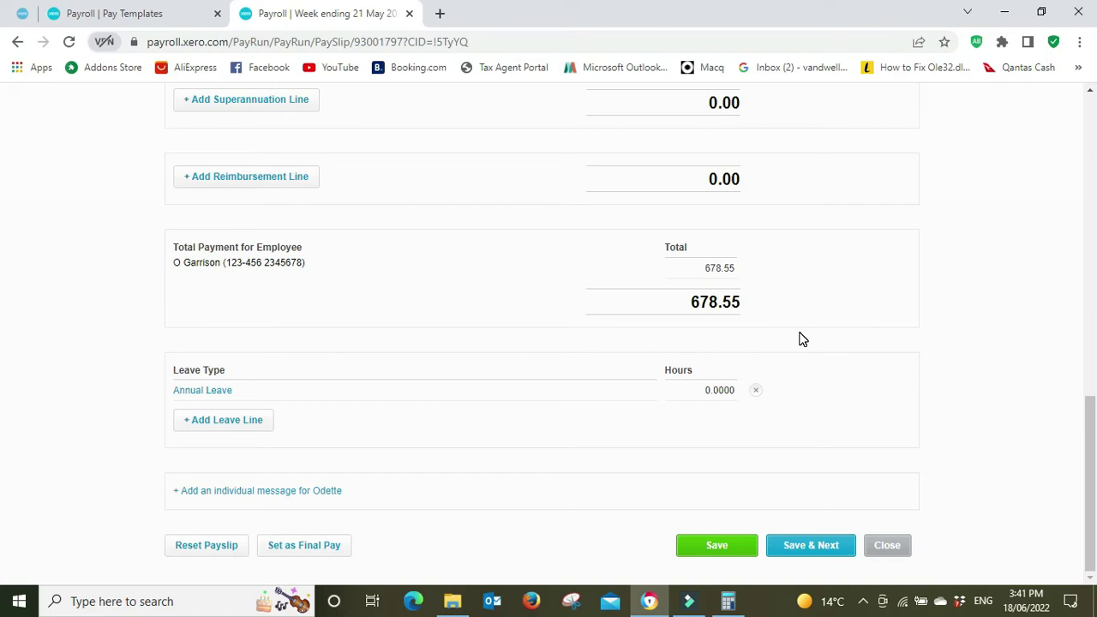
From the pay template browser tab, go to the dashboard and open the Business Bank Account items for reconciliation.
click(124, 13)
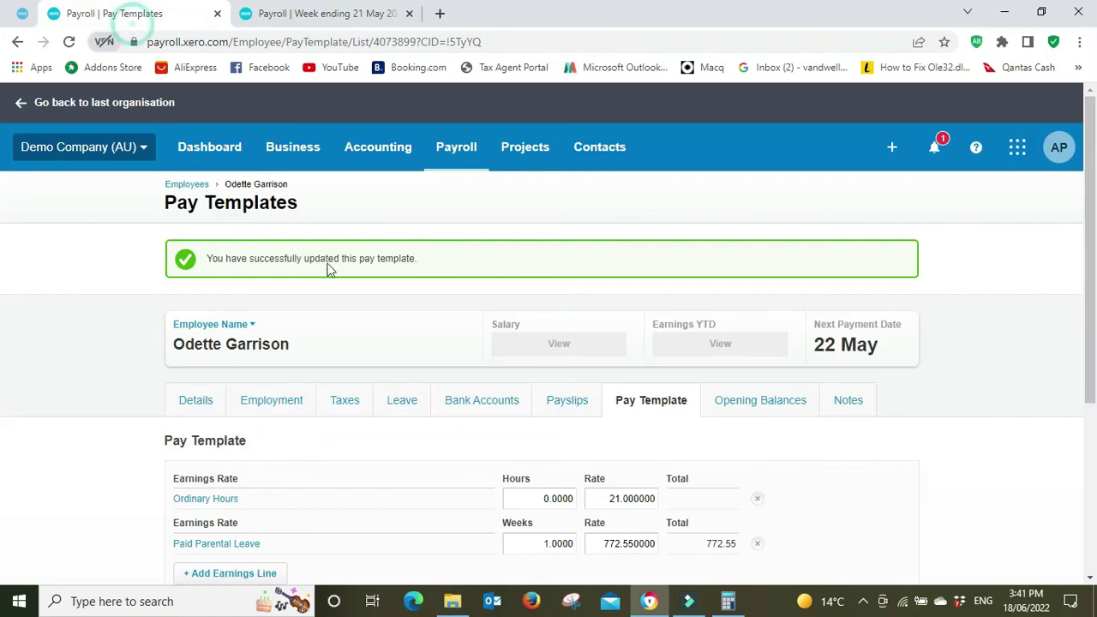
click(217, 154)
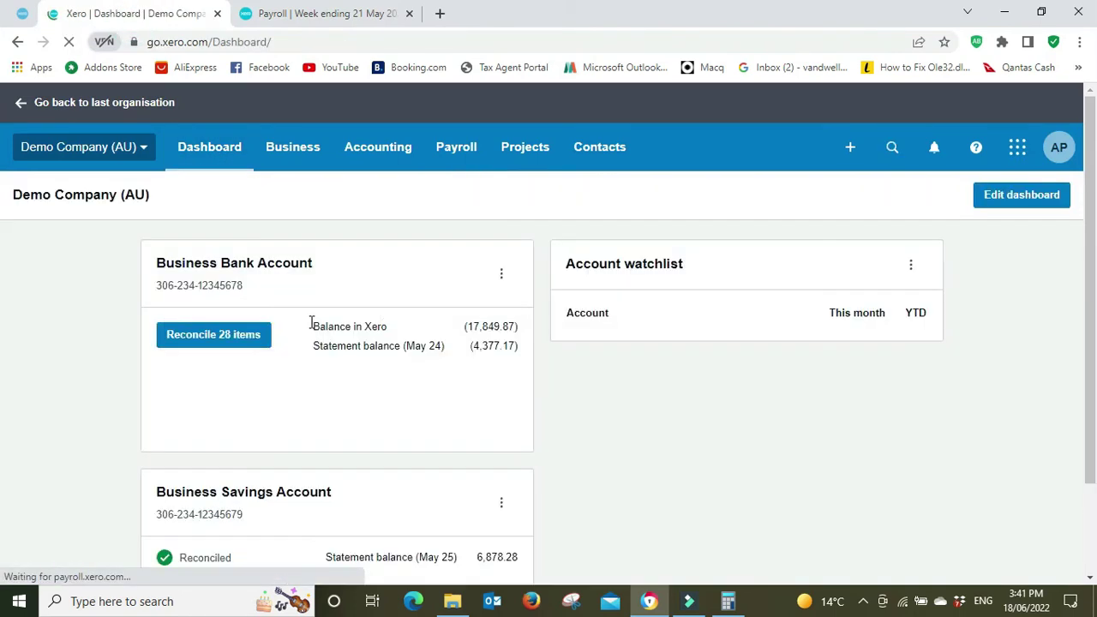
click(220, 343)
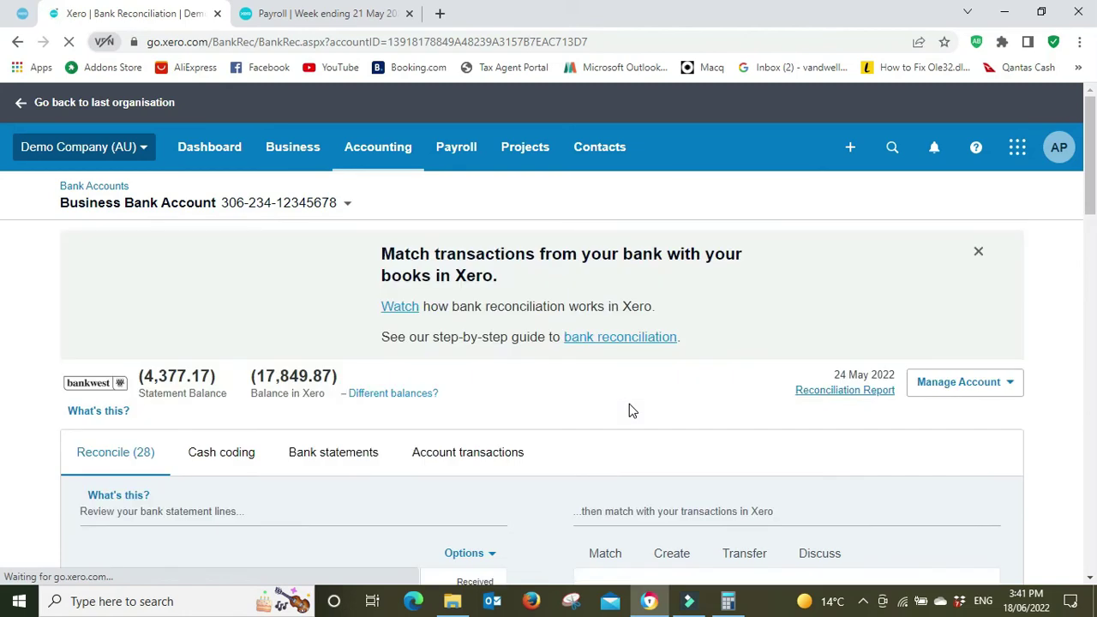
scroll(1048, 371, down, 4)
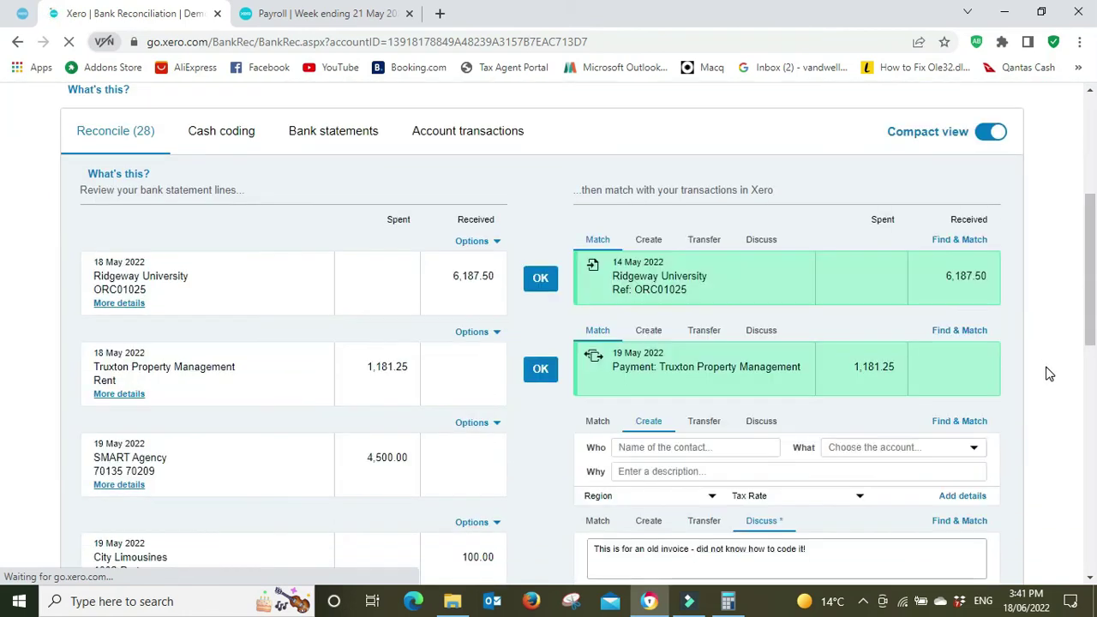
scroll(1048, 373, down, 2)
scroll(1048, 373, down, 2)
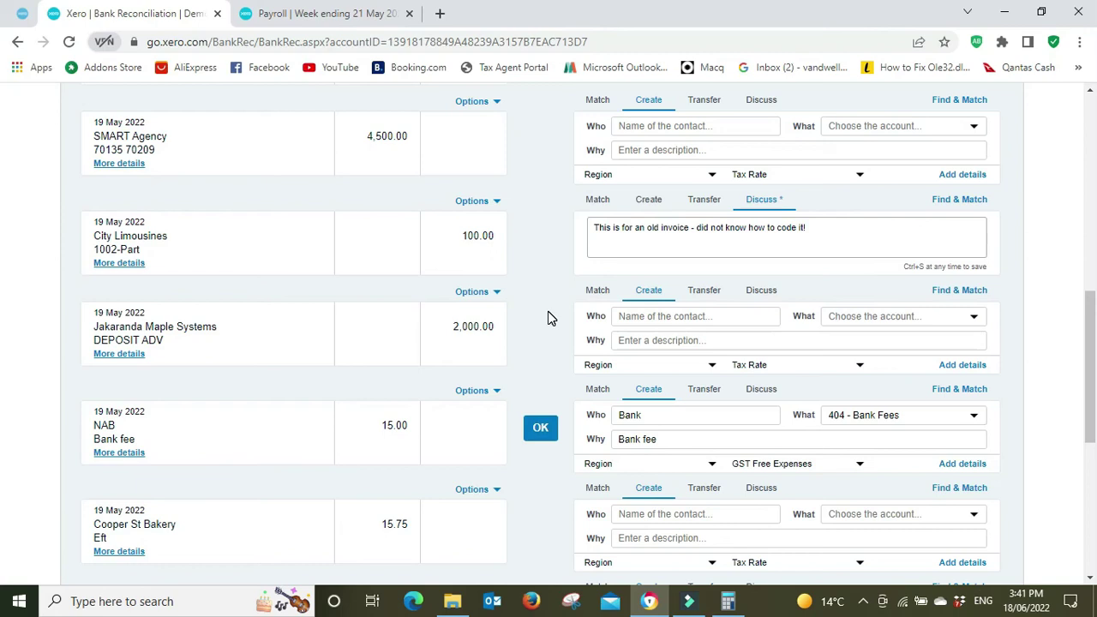
Enter Services Australia as a new contact for the 2,000.00 received from Jakaranda Maple Systems.
click(665, 316)
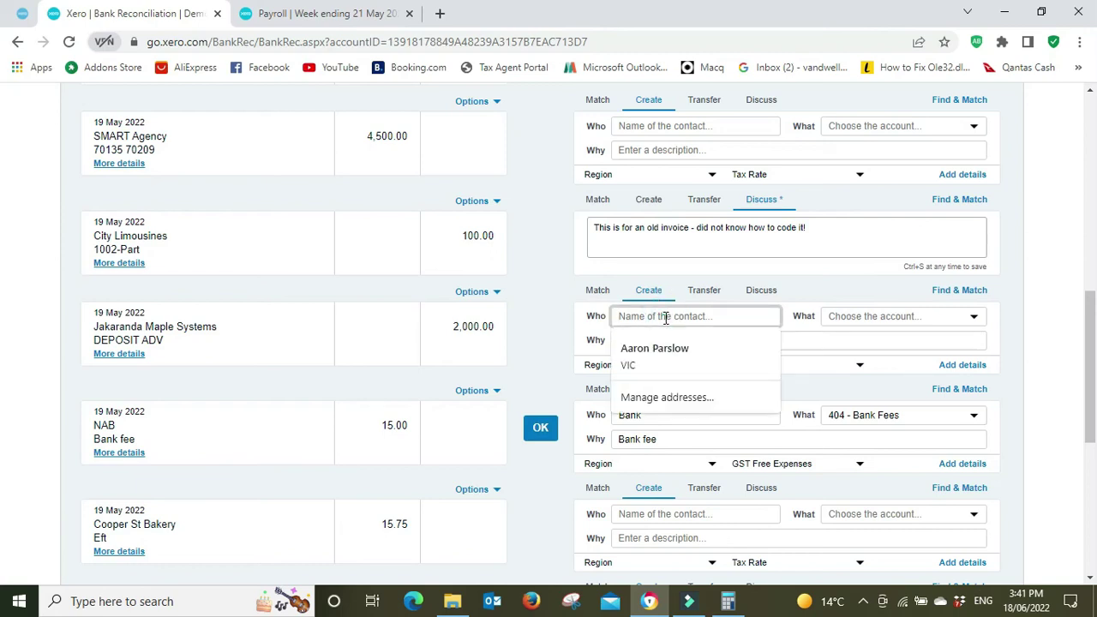
text(Services )
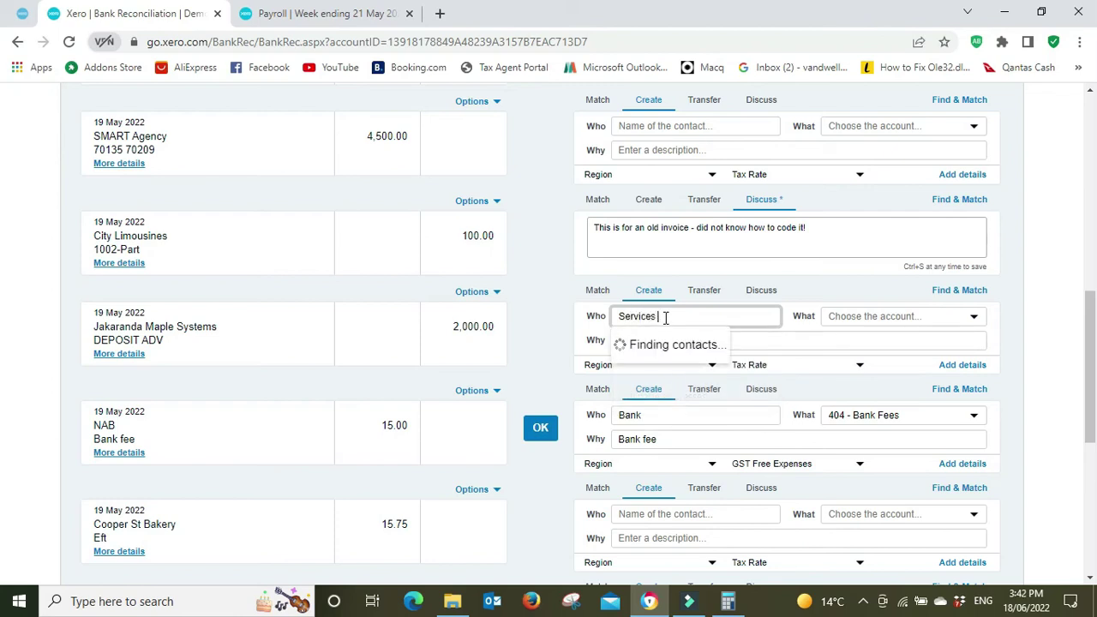
text(Austral)
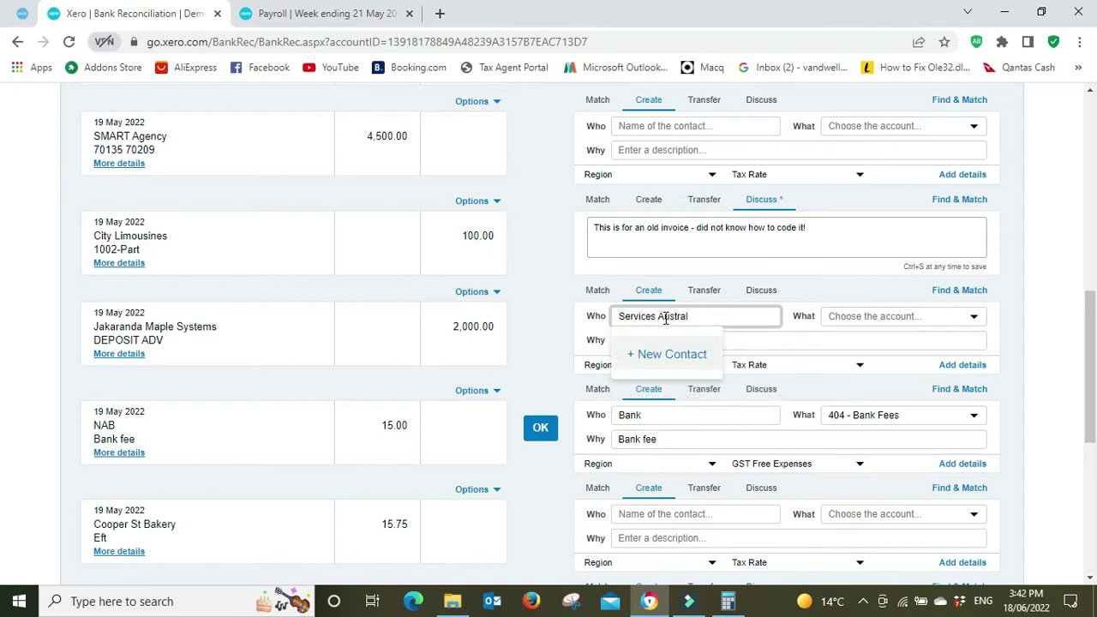
text(ia)
click(671, 353)
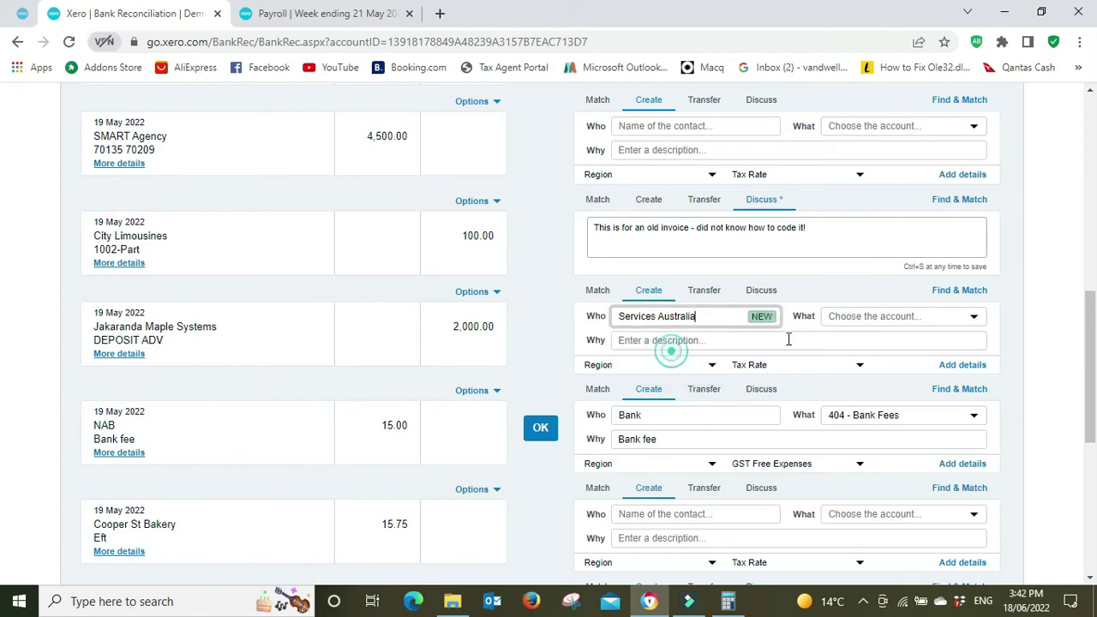
Code the Services Australia receipt to the account 260 - Other Revenue.
click(884, 316)
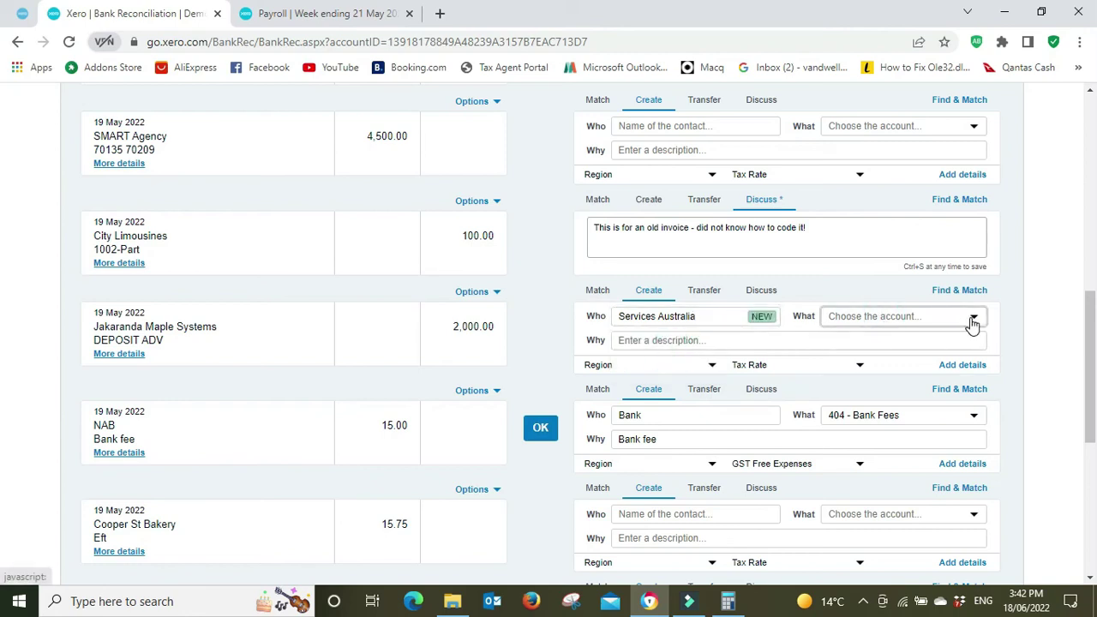
click(973, 319)
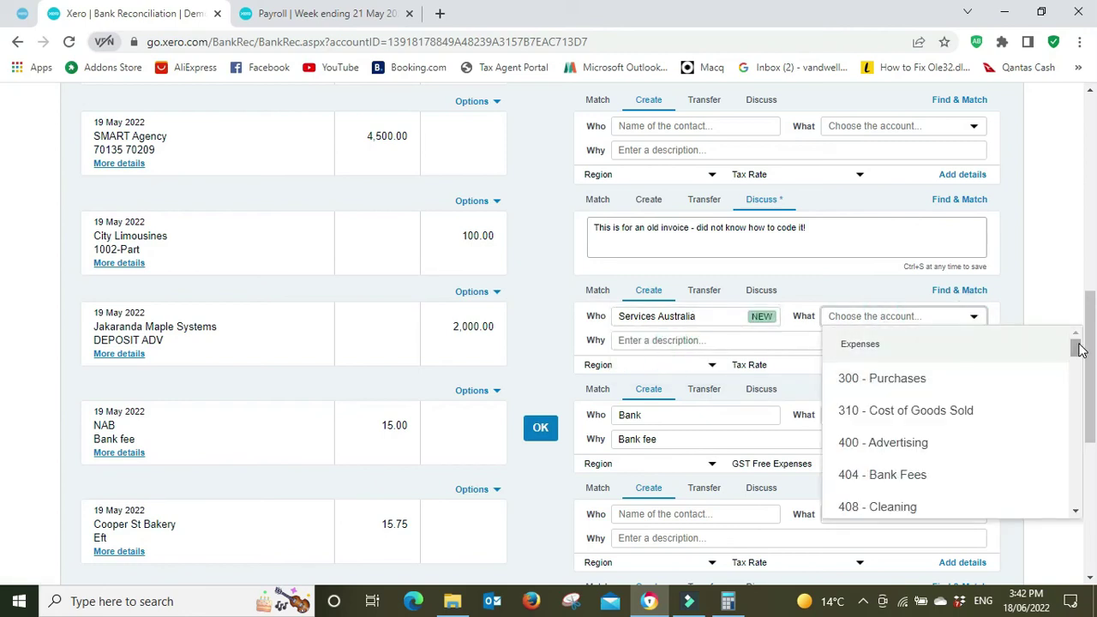
drag(1080, 350, 1078, 490)
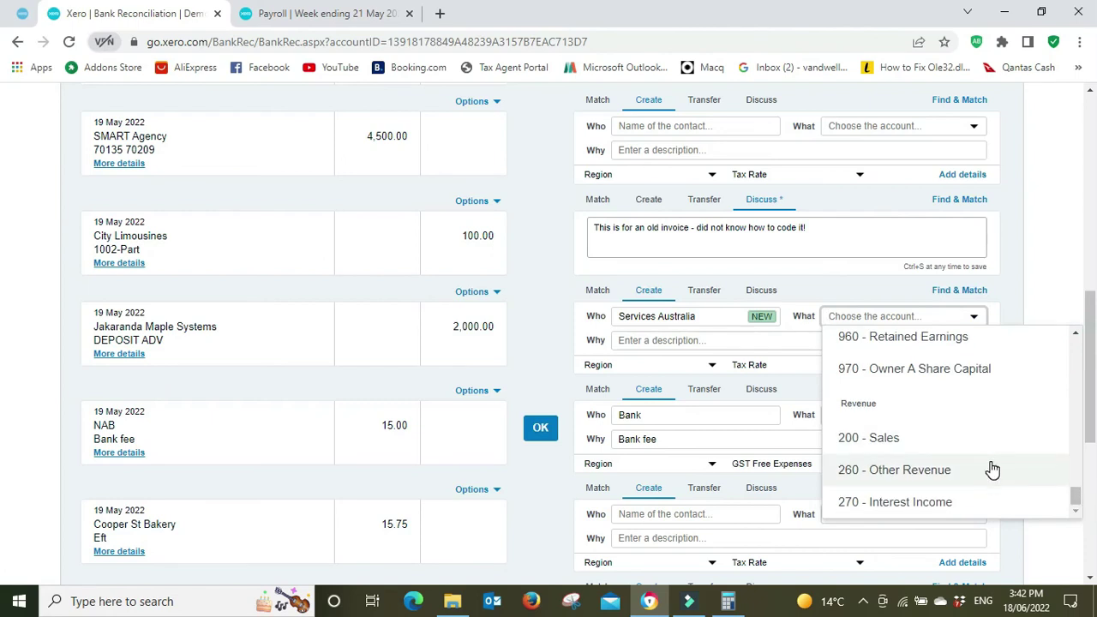
click(915, 472)
Describe the Services Australia receipt as "Paid Parental Leave 1/6 - 15/6" and set its tax rate to BAS Excluded.
click(688, 340)
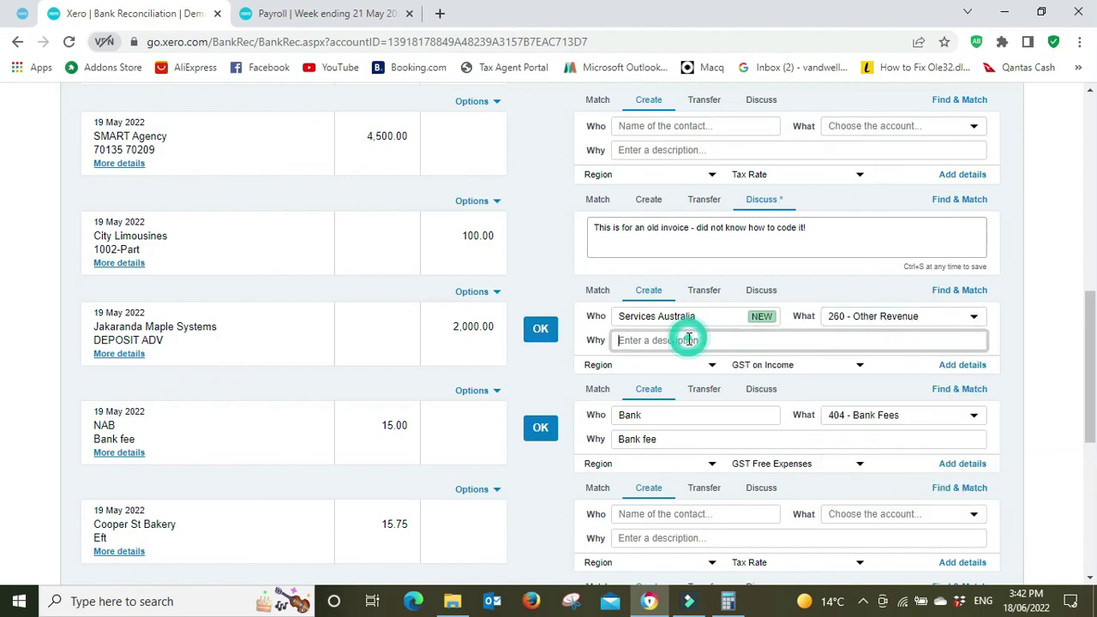
text(Paid Par)
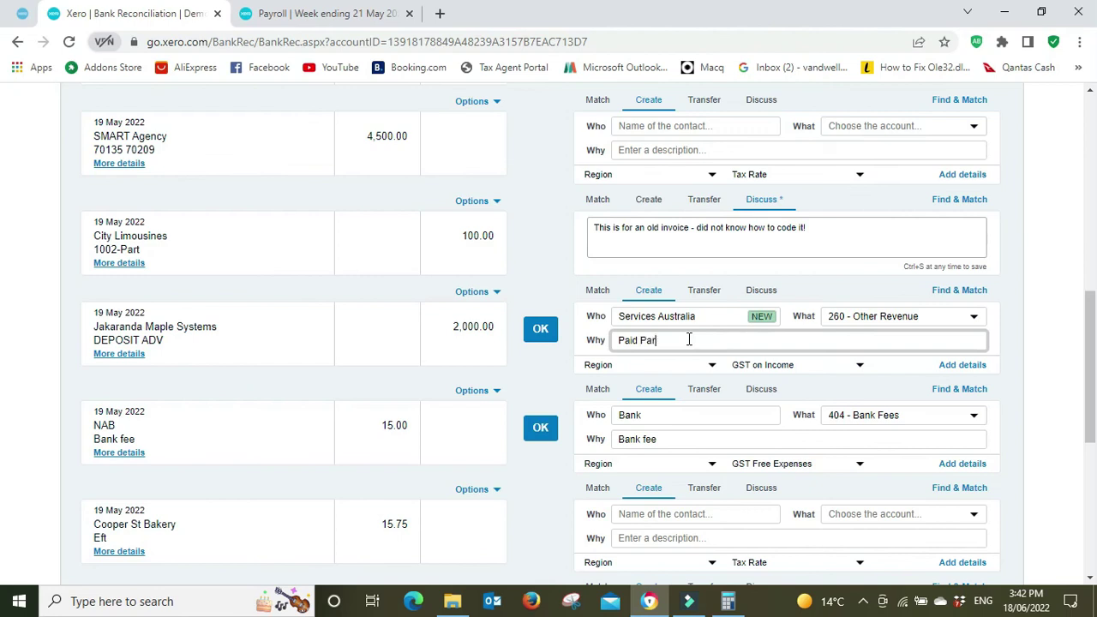
text(ental Leave 1/6 - 15/6)
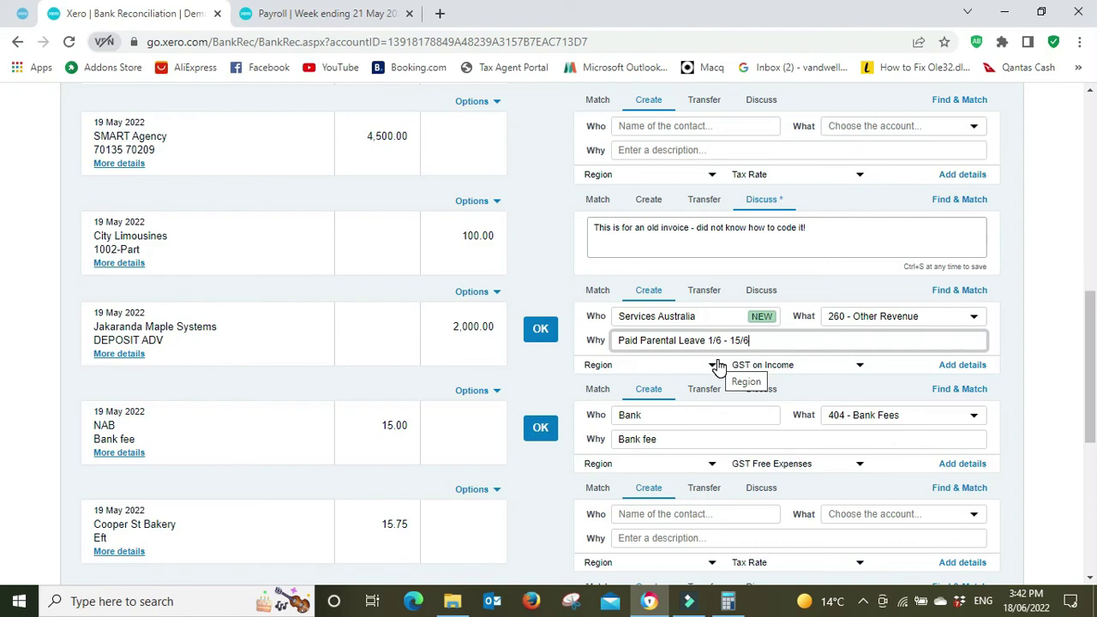
click(858, 366)
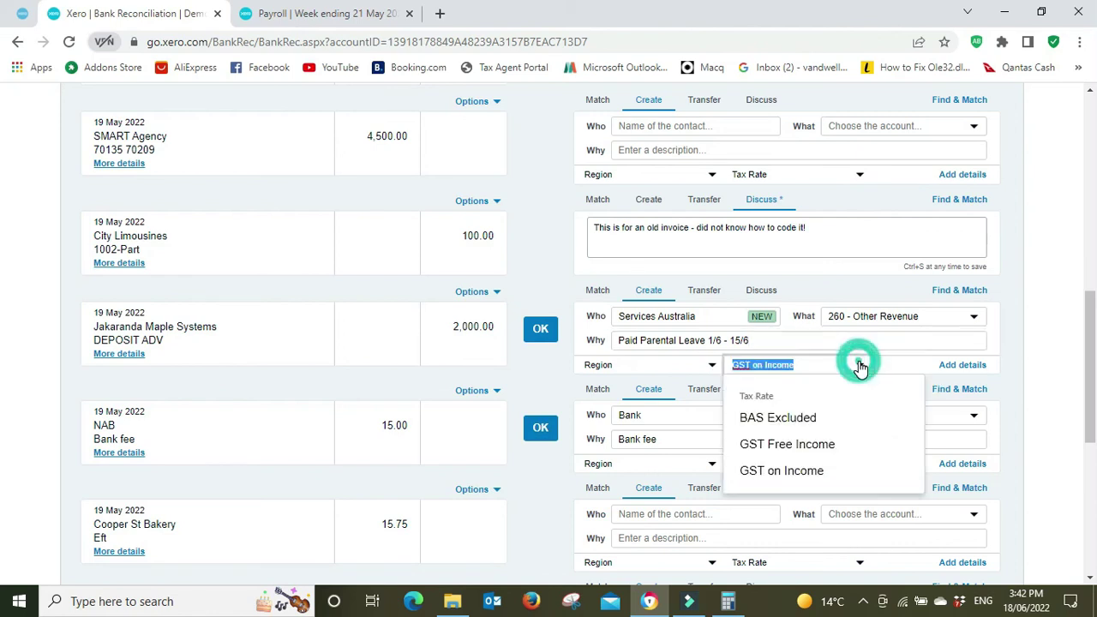
click(804, 419)
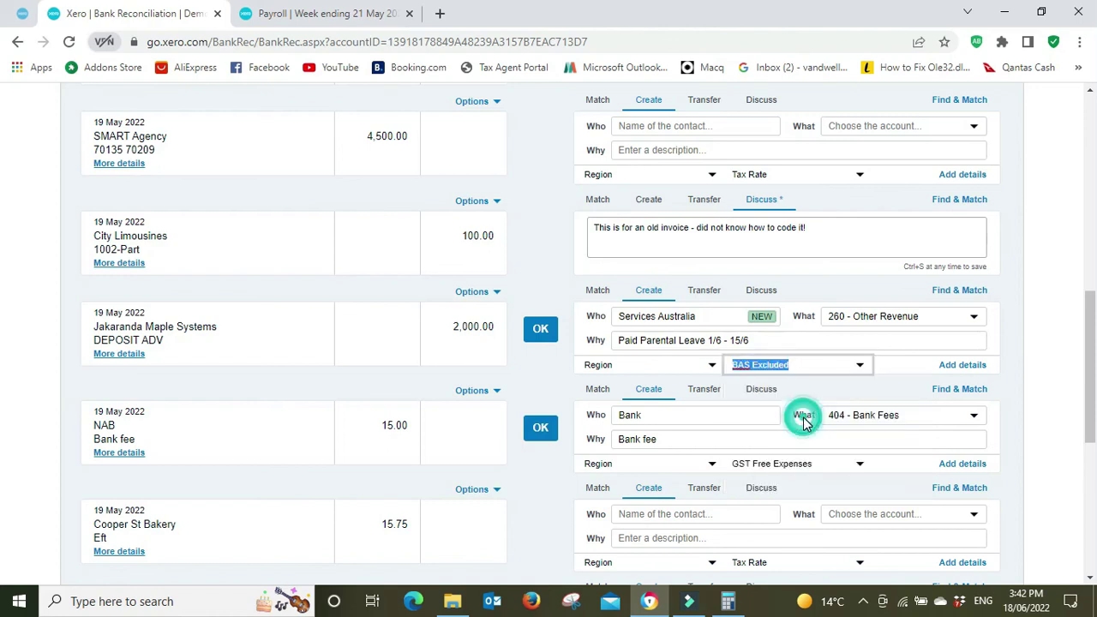
click(1049, 368)
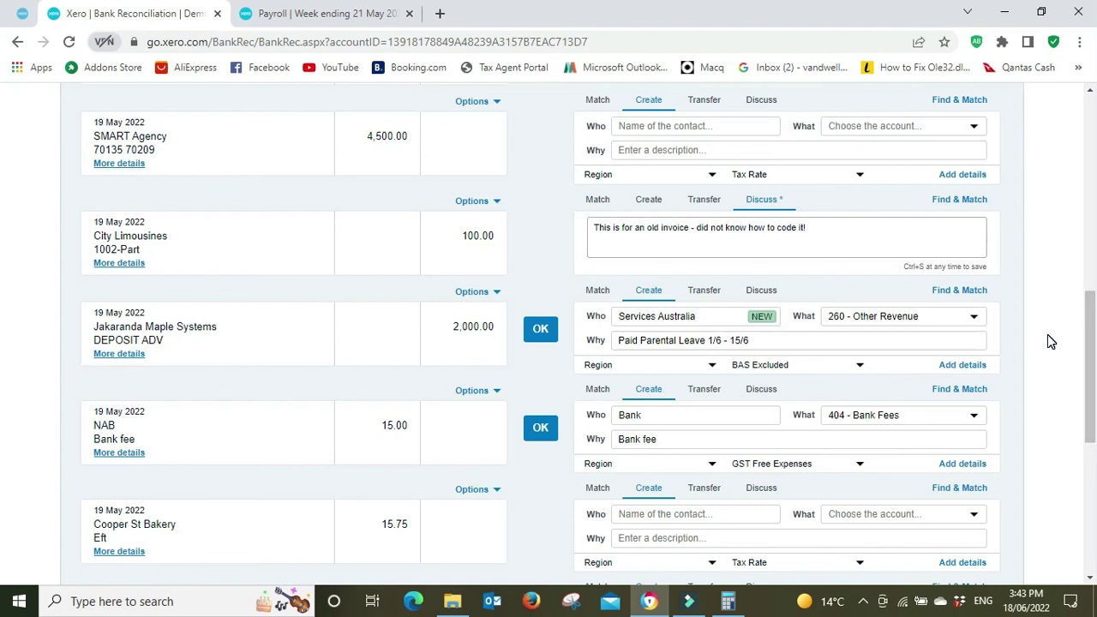
scroll(1047, 334, up, 8)
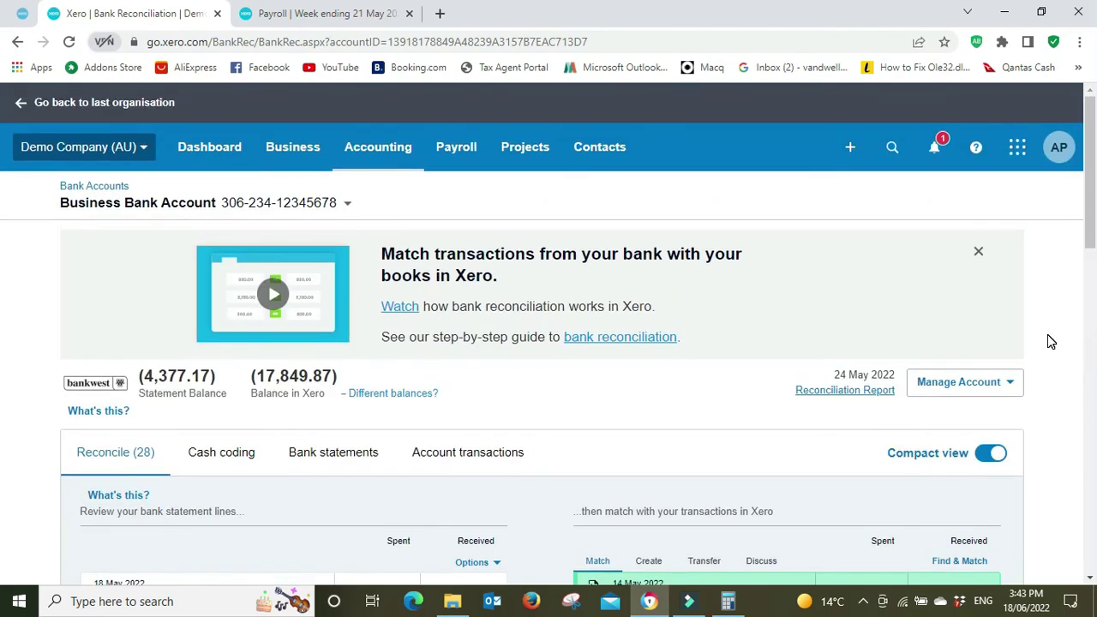